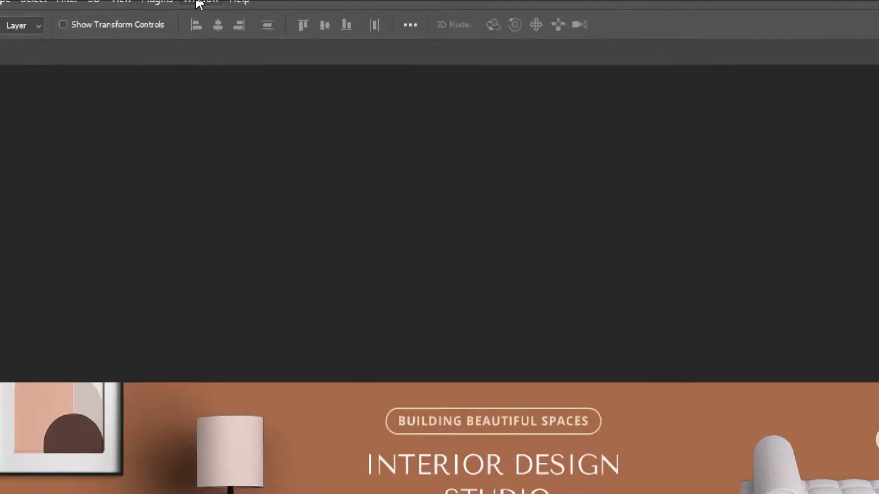
- Show the Timeline and create a video timeline for the banner document
{"action": "left_click", "coordinate": [200, 2]}
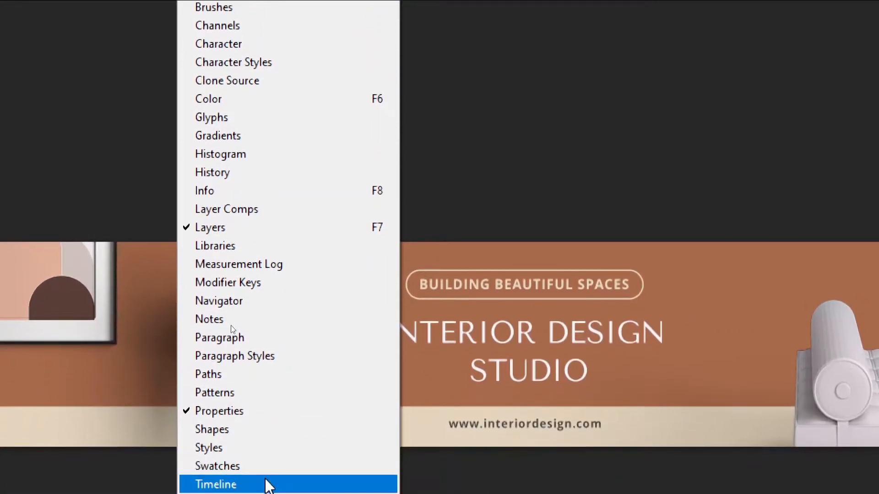
{"action": "left_click", "coordinate": [268, 484]}
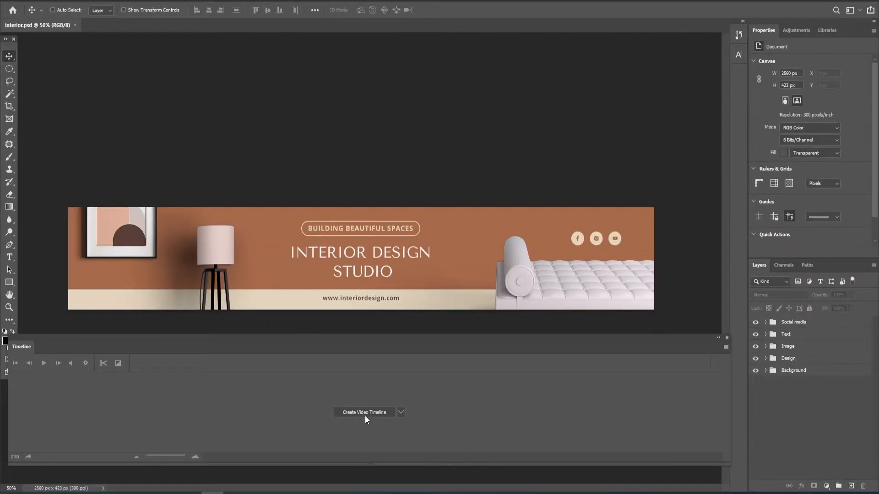
{"action": "left_click", "coordinate": [365, 414]}
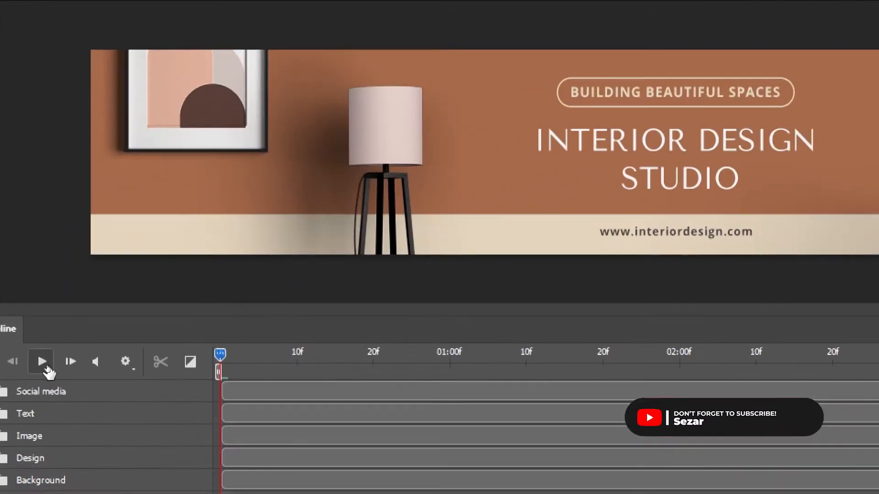
- Play the timeline, return the playhead to the start and look over the timeline's full length
{"action": "left_click", "coordinate": [44, 366]}
{"action": "left_click_drag", "start_coordinate": [488, 365], "coordinate": [220, 366]}
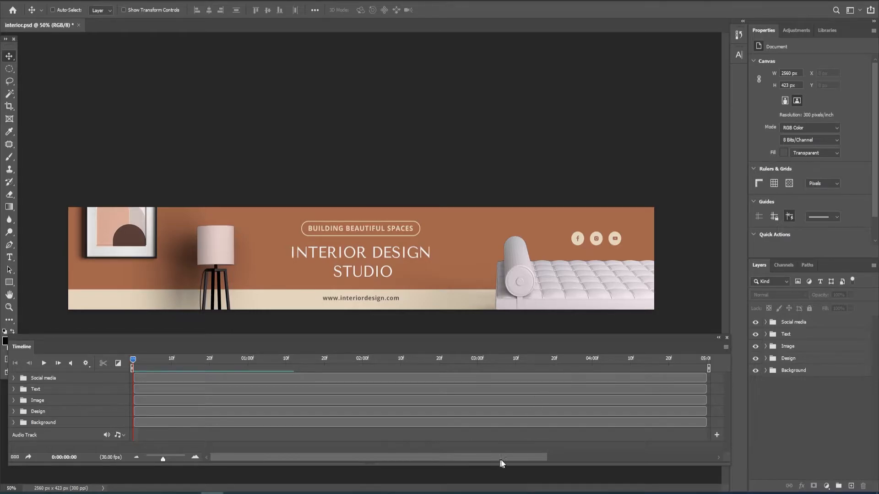
{"action": "left_click_drag", "start_coordinate": [499, 460], "coordinate": [558, 459]}
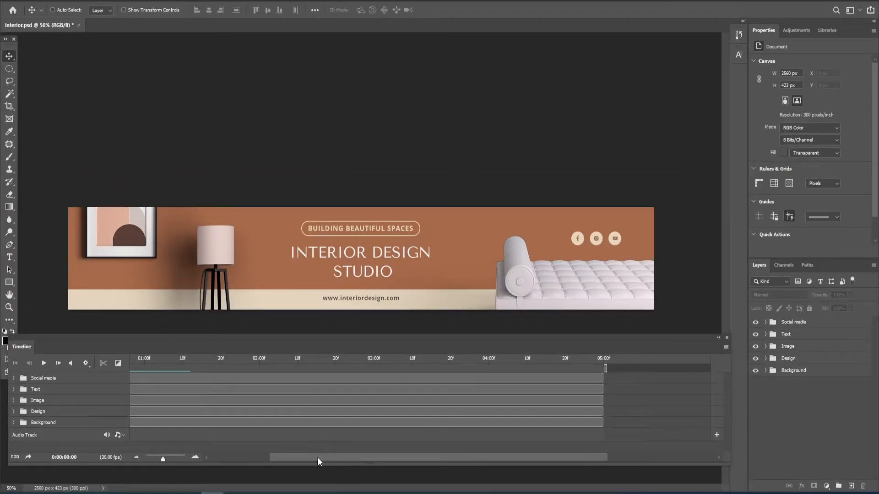
{"action": "left_click_drag", "start_coordinate": [318, 457], "coordinate": [126, 450]}
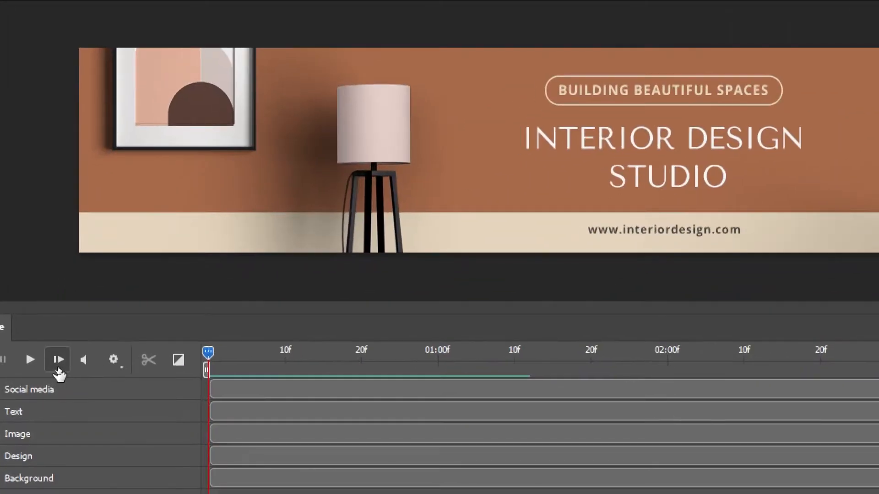
- Step the playhead forward seven frames one by one, and back six frames
{"action": "left_click", "coordinate": [58, 364]}
{"action": "left_click", "coordinate": [58, 364]}
{"action": "left_click", "coordinate": [58, 364]}
{"action": "left_click", "coordinate": [58, 364]}
{"action": "left_click", "coordinate": [58, 364]}
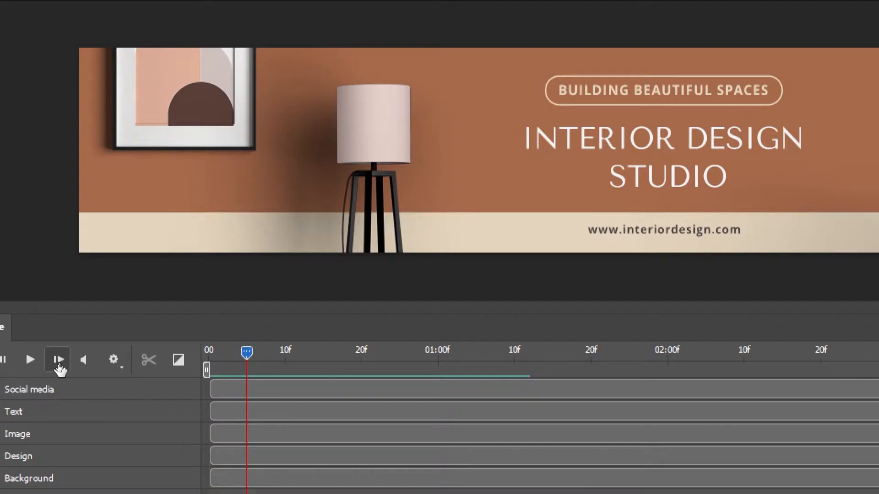
{"action": "left_click", "coordinate": [87, 363]}
{"action": "left_click", "coordinate": [87, 363]}
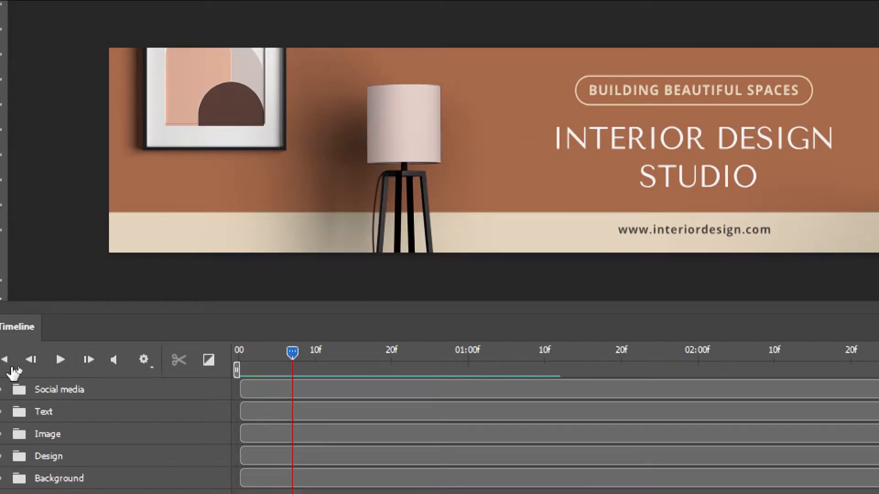
{"action": "left_click", "coordinate": [33, 362]}
{"action": "left_click", "coordinate": [33, 362]}
{"action": "left_click", "coordinate": [33, 363]}
{"action": "left_click", "coordinate": [33, 362]}
{"action": "left_click", "coordinate": [32, 363]}
{"action": "left_click", "coordinate": [33, 362]}
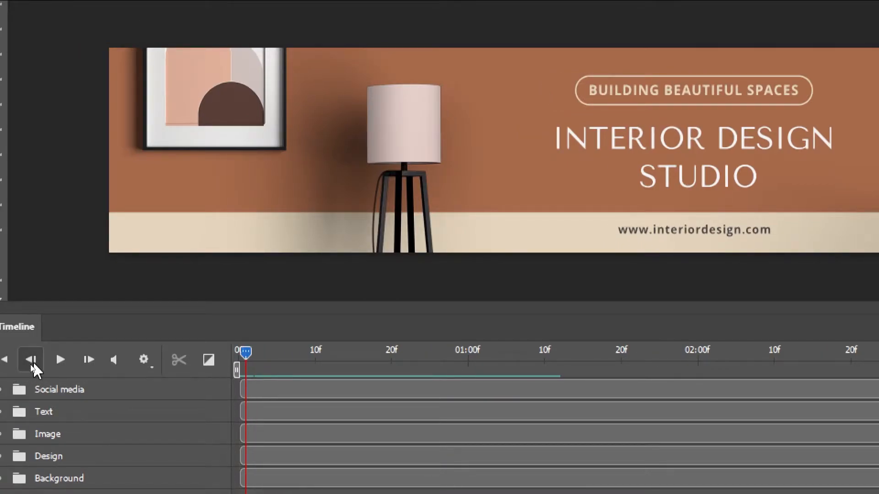
- Advance the playhead frame by frame by ten frames, and return it to the first frame
{"action": "left_click", "coordinate": [115, 362]}
{"action": "left_click", "coordinate": [115, 361]}
{"action": "left_click", "coordinate": [114, 361]}
{"action": "left_click", "coordinate": [87, 361]}
{"action": "left_click", "coordinate": [86, 361]}
{"action": "left_click", "coordinate": [85, 360]}
{"action": "left_click", "coordinate": [85, 361]}
{"action": "left_click", "coordinate": [84, 360]}
{"action": "left_click", "coordinate": [84, 361]}
{"action": "left_click", "coordinate": [87, 360]}
{"action": "left_click", "coordinate": [87, 360]}
{"action": "left_click", "coordinate": [87, 360]}
{"action": "left_click", "coordinate": [87, 360]}
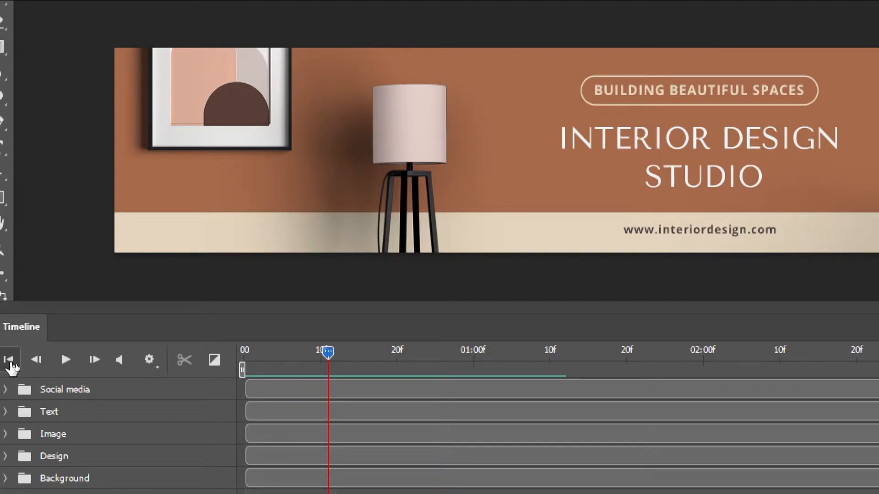
{"action": "left_click", "coordinate": [11, 362]}
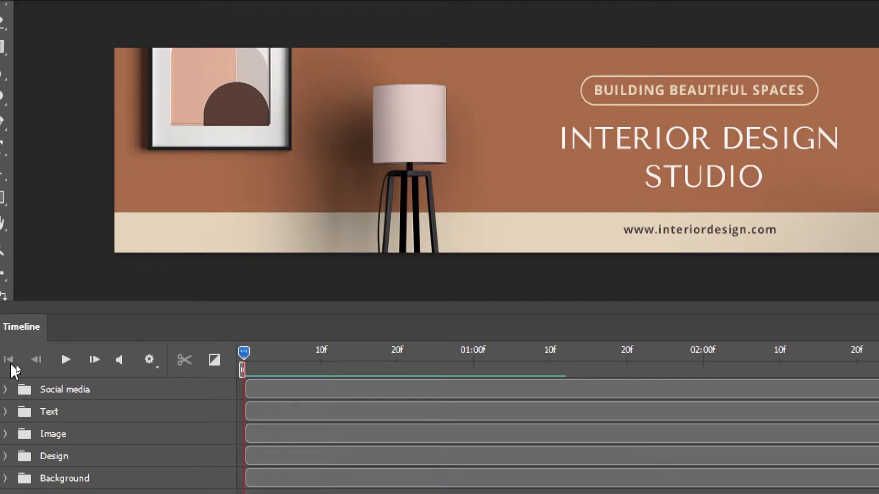
- Examine the playback options and the animatable properties of the Facebook layer in the Social media group
{"action": "left_click", "coordinate": [149, 360]}
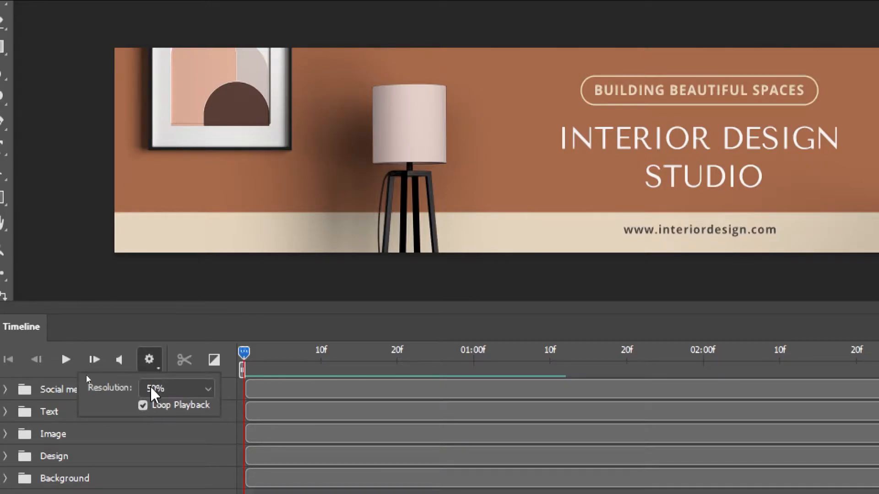
{"action": "left_click", "coordinate": [150, 359]}
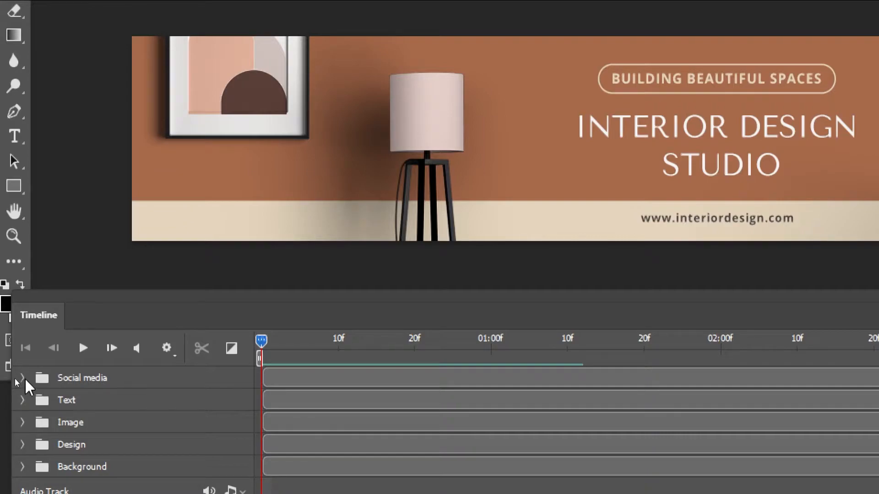
{"action": "left_click", "coordinate": [21, 379]}
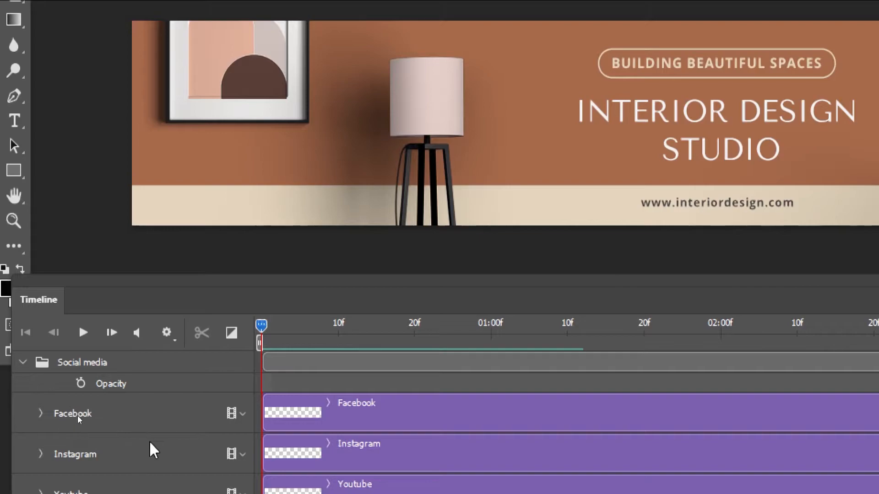
{"action": "left_click", "coordinate": [41, 414]}
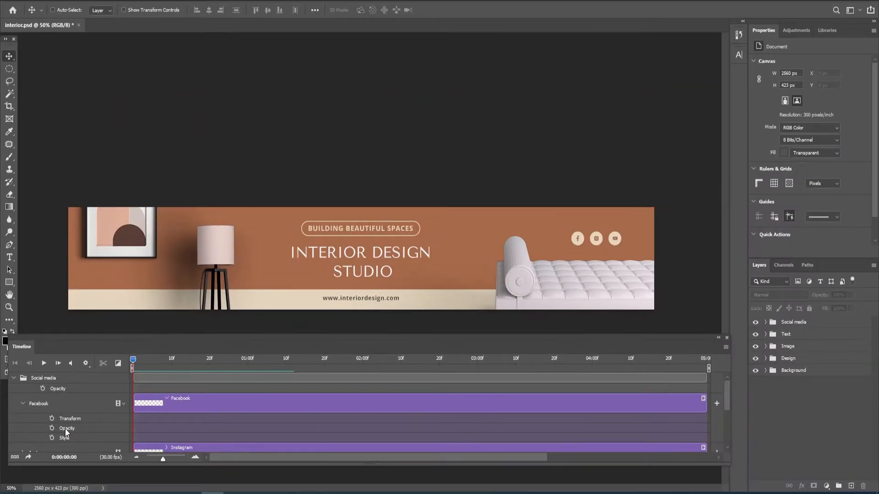
{"action": "left_click", "coordinate": [213, 418]}
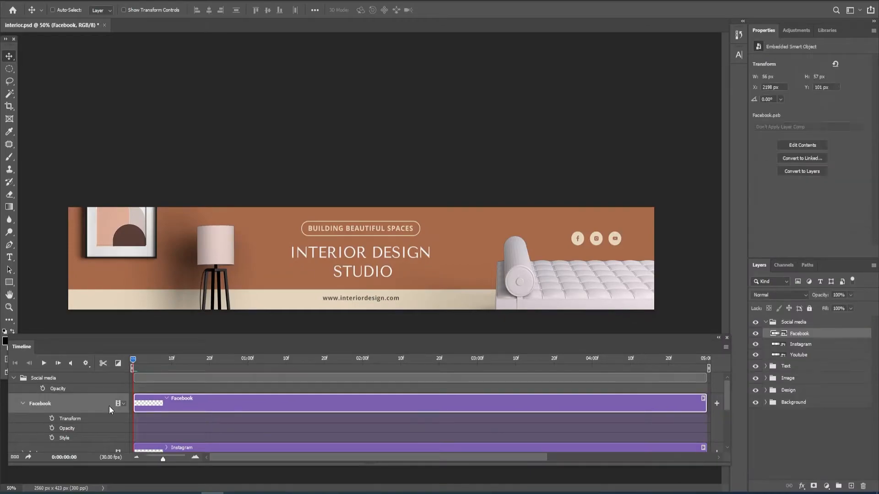
{"action": "left_click", "coordinate": [22, 403]}
{"action": "left_click", "coordinate": [11, 379]}
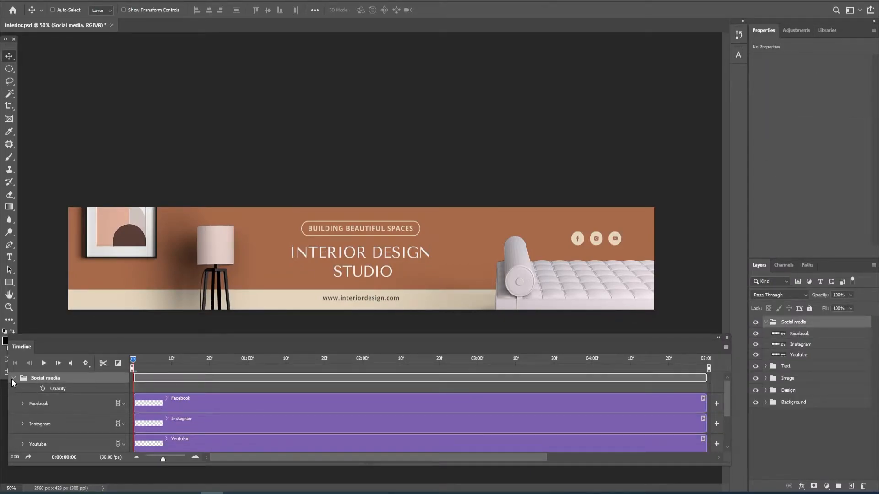
{"action": "left_click", "coordinate": [12, 379]}
- Shift the Social media, Text, Image and Design groups together so their timeline clips start at 01:00f
{"action": "left_click", "coordinate": [37, 414]}
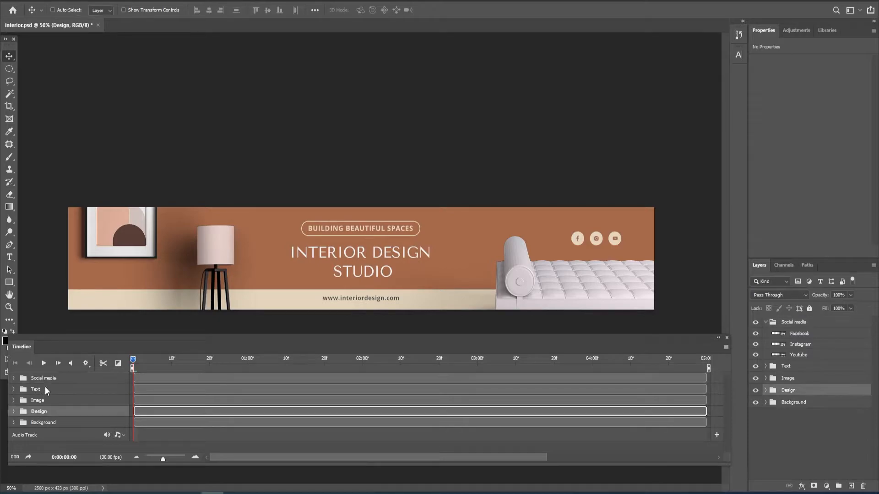
{"action": "left_click", "coordinate": [45, 380], "text": "shift"}
{"action": "left_click_drag", "start_coordinate": [155, 413], "coordinate": [271, 412]}
{"action": "left_click", "coordinate": [206, 394]}
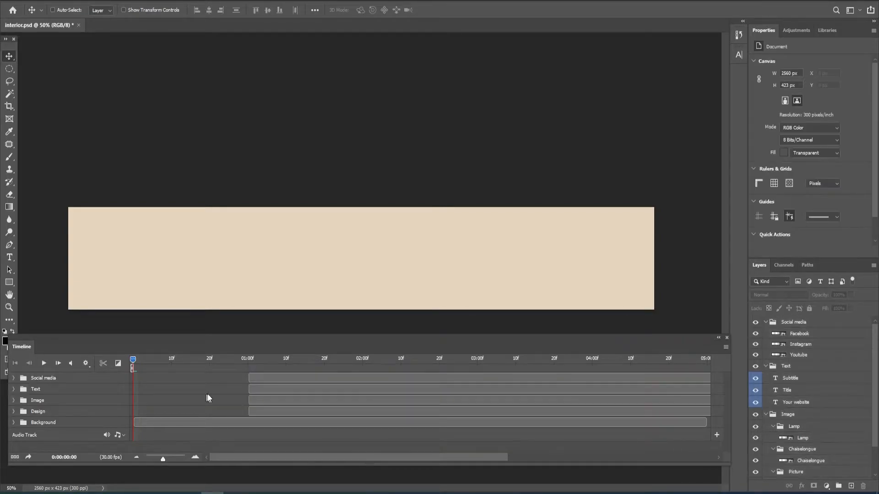
- Collapse the Social media, Text and Image groups in the layer list
{"action": "left_click", "coordinate": [765, 322]}
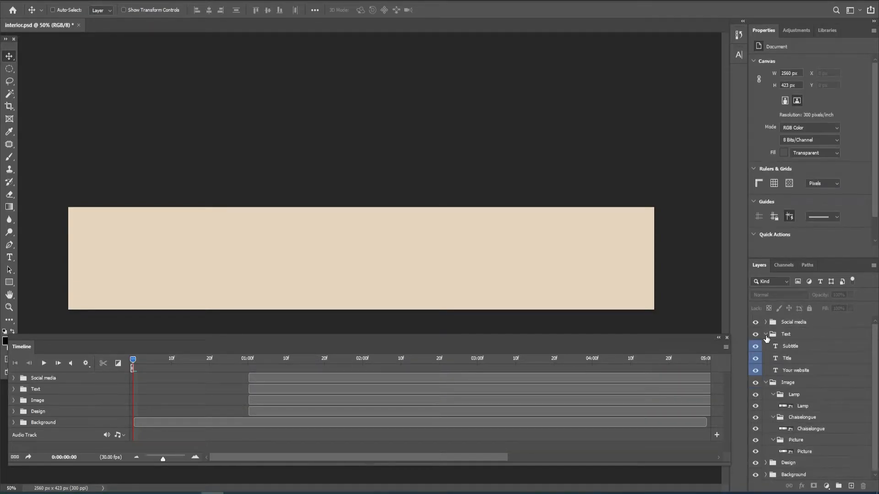
{"action": "left_click", "coordinate": [765, 334]}
{"action": "left_click", "coordinate": [766, 347]}
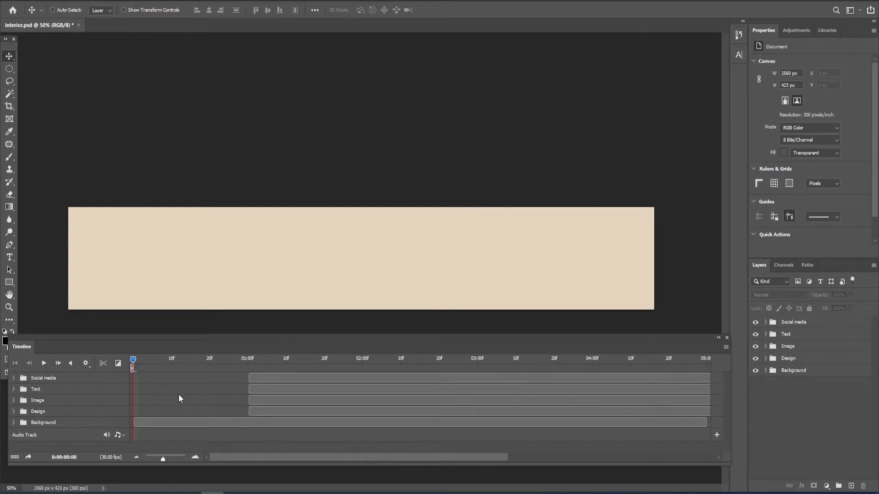
- Place the playhead at 10f and shift the Design group's clips to start there
{"action": "left_click_drag", "start_coordinate": [134, 359], "coordinate": [172, 358]}
{"action": "left_click", "coordinate": [42, 412]}
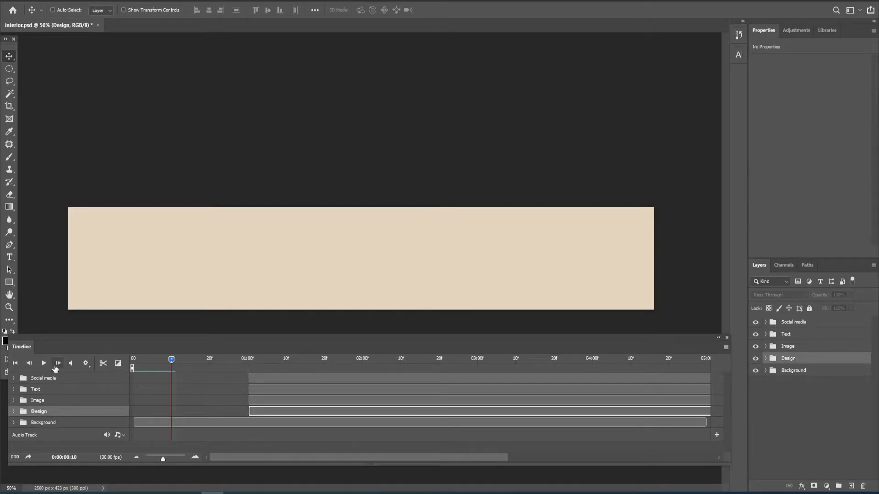
{"action": "left_click_drag", "start_coordinate": [268, 410], "coordinate": [185, 408]}
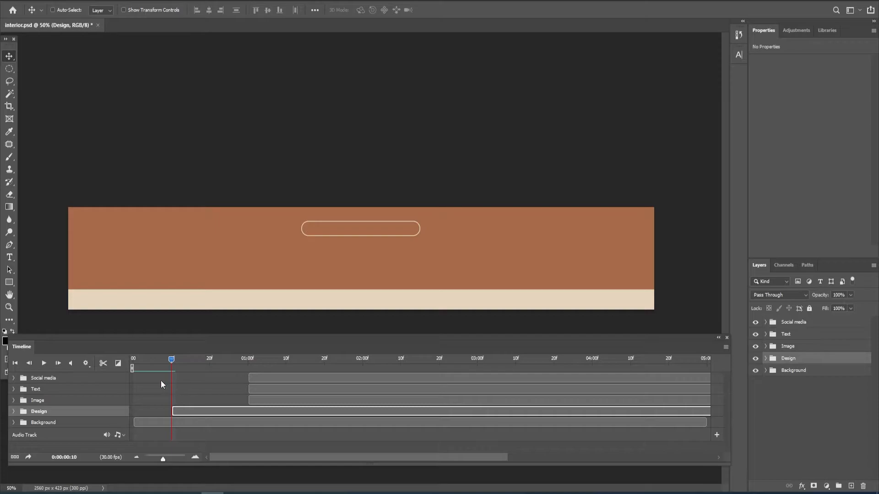
- Enable keyframes at 10f for Position, Vector Mask Enable and Vector Mask Position on Shape 2 in the Design group
{"action": "left_click", "coordinate": [13, 413]}
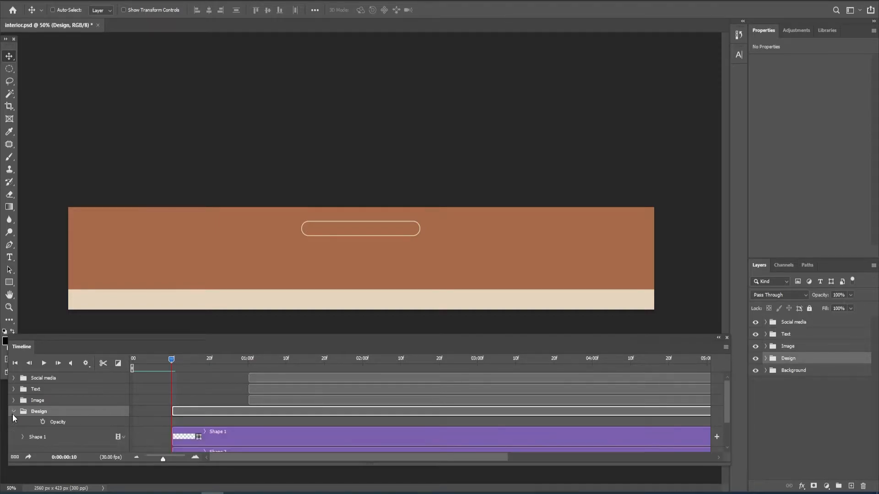
{"action": "scroll", "coordinate": [236, 427], "scroll_direction": "down", "scroll_amount": 3}
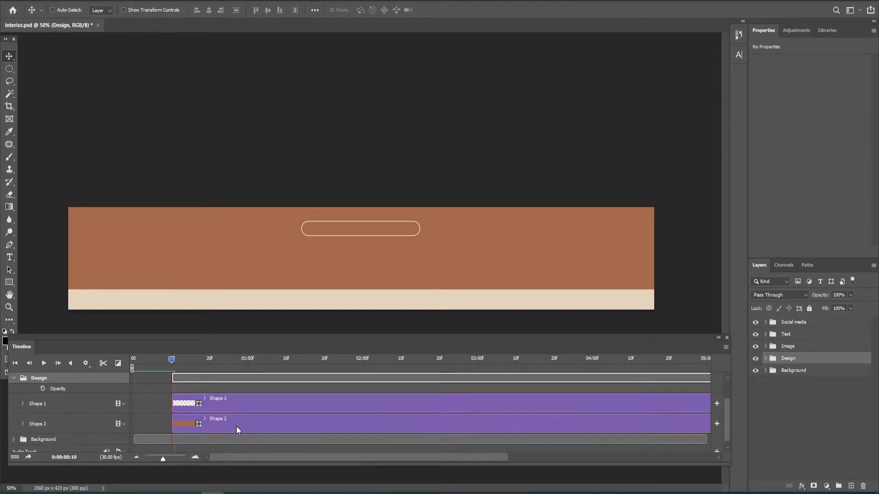
{"action": "left_click", "coordinate": [23, 418]}
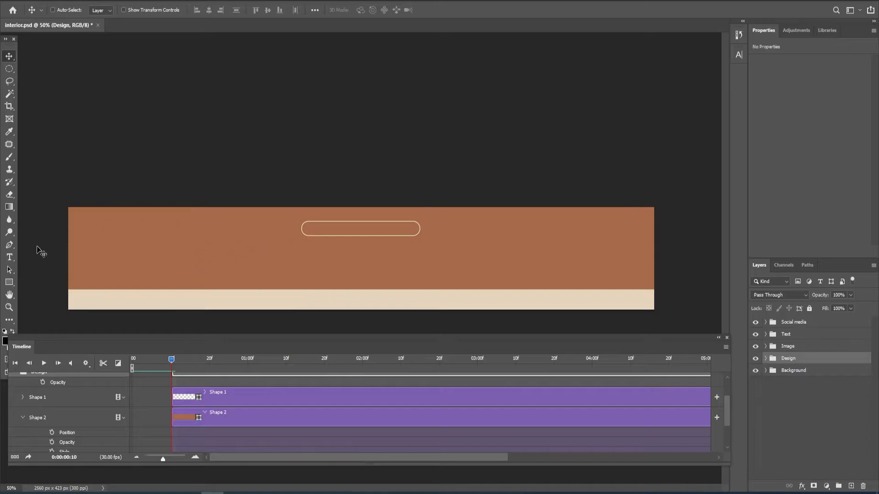
{"action": "left_click", "coordinate": [52, 433]}
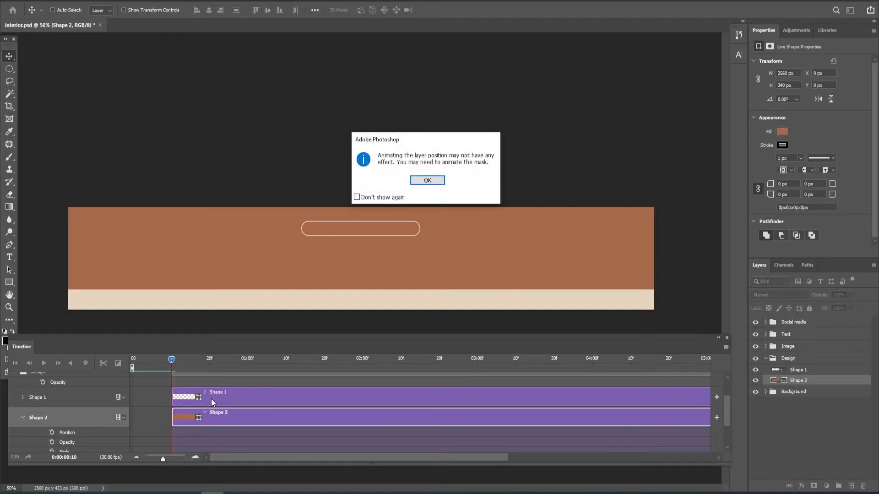
{"action": "left_click", "coordinate": [433, 182]}
{"action": "scroll", "coordinate": [270, 416], "scroll_direction": "down", "scroll_amount": 2}
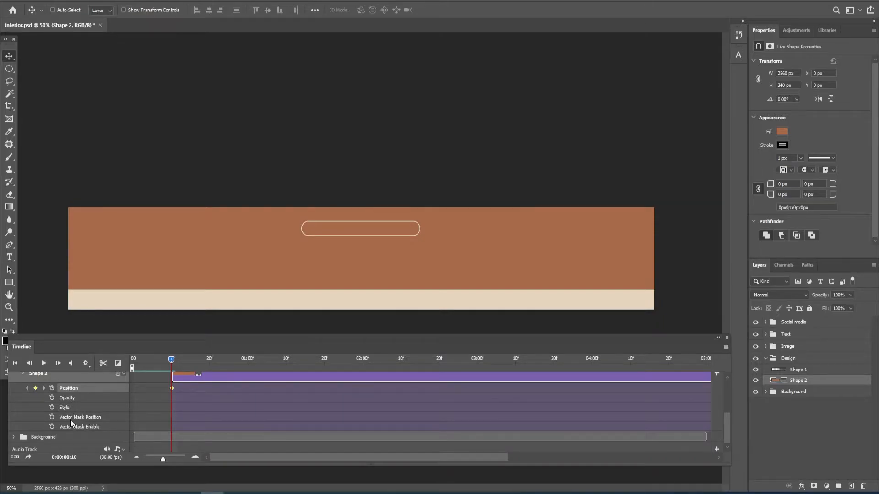
{"action": "left_click", "coordinate": [51, 427]}
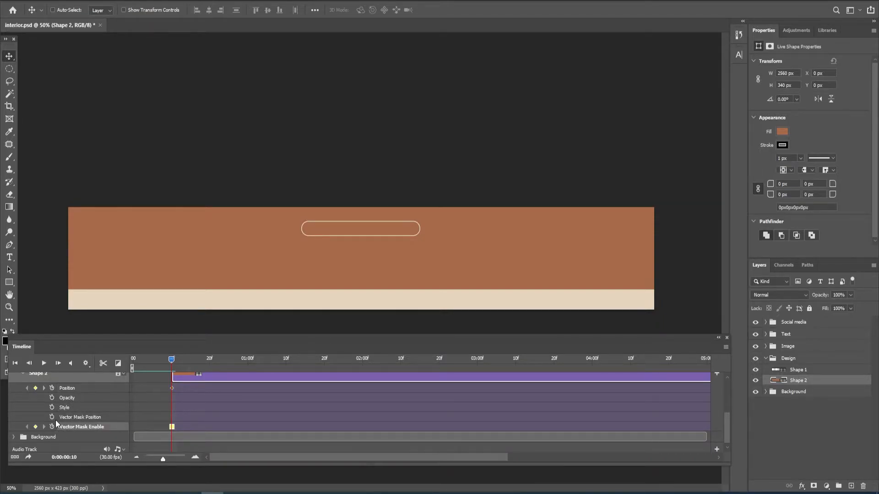
{"action": "left_click", "coordinate": [52, 417]}
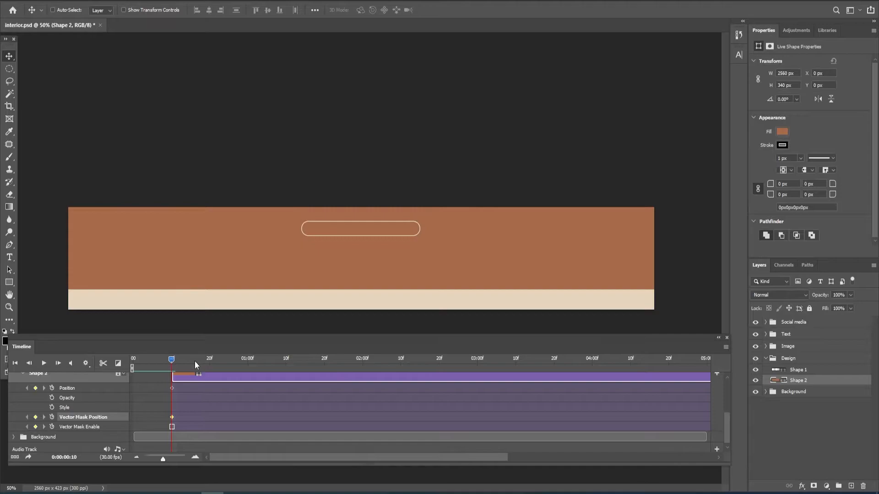
- Add keyframes at 20f for Shape 2's Position, Vector Mask Position and Vector Mask Enable
{"action": "left_click_drag", "start_coordinate": [166, 362], "coordinate": [209, 362]}
{"action": "scroll", "coordinate": [177, 410], "scroll_direction": "up", "scroll_amount": 1}
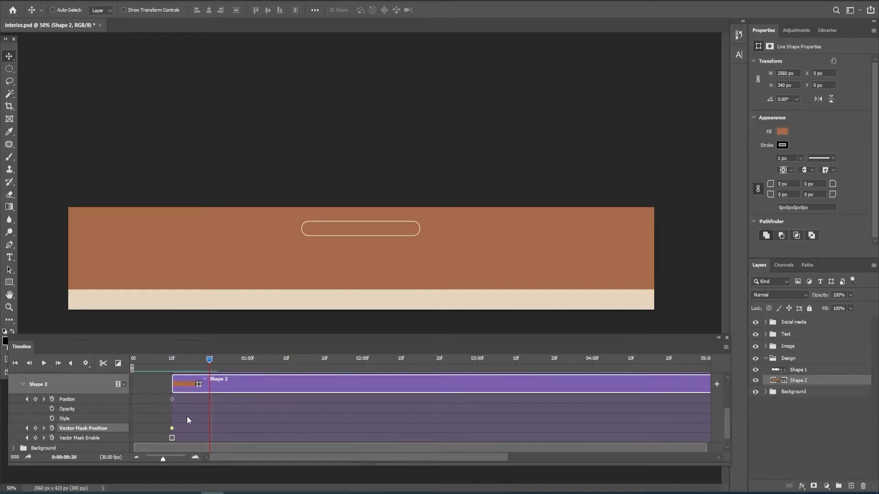
{"action": "left_click", "coordinate": [35, 399]}
{"action": "left_click", "coordinate": [35, 428]}
{"action": "left_click", "coordinate": [35, 437]}
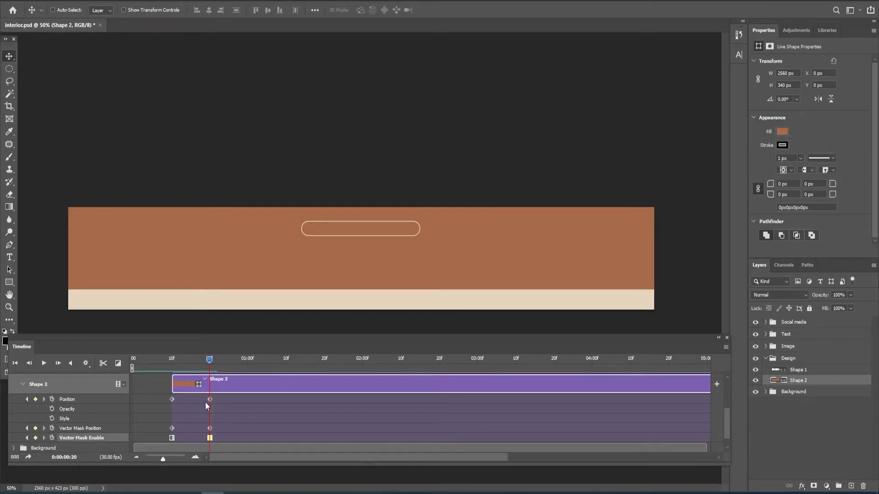
- At the 10f keyframe, move Shape 2 straight up out of the canvas to about Y -385 px
{"action": "left_click_drag", "start_coordinate": [209, 403], "coordinate": [174, 373]}
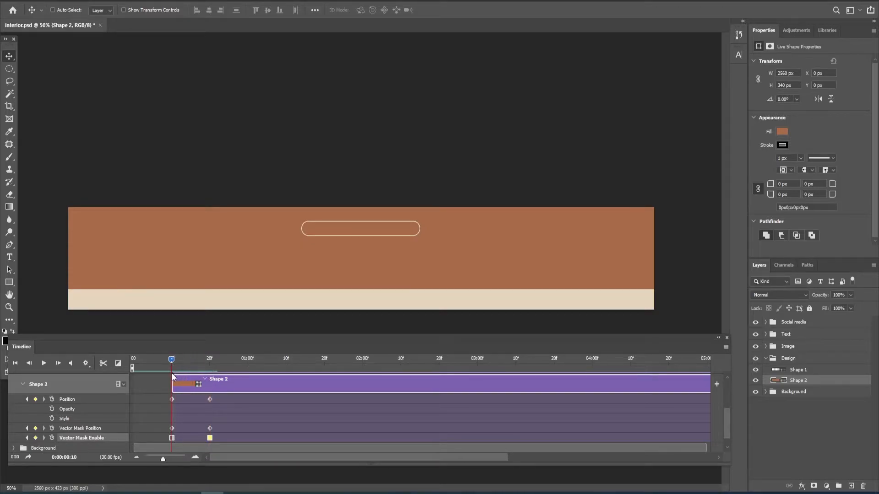
{"action": "left_click", "coordinate": [65, 401]}
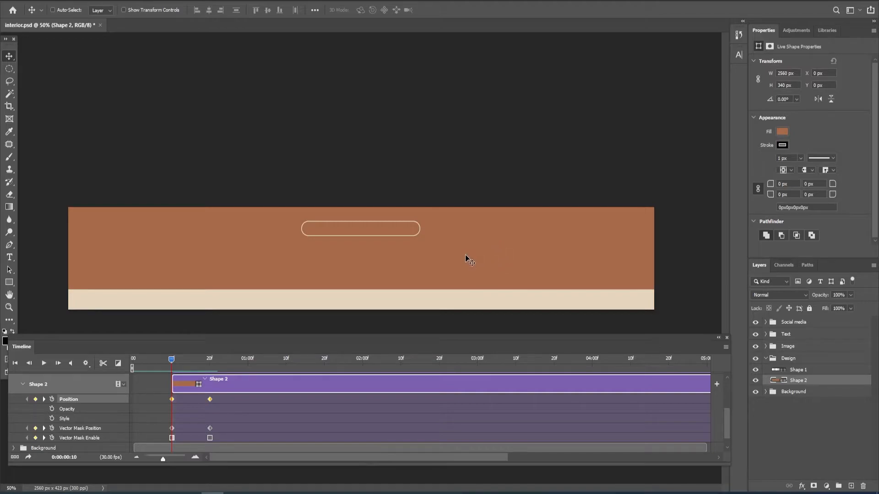
{"action": "left_click_drag", "start_coordinate": [461, 252], "coordinate": [457, 182]}
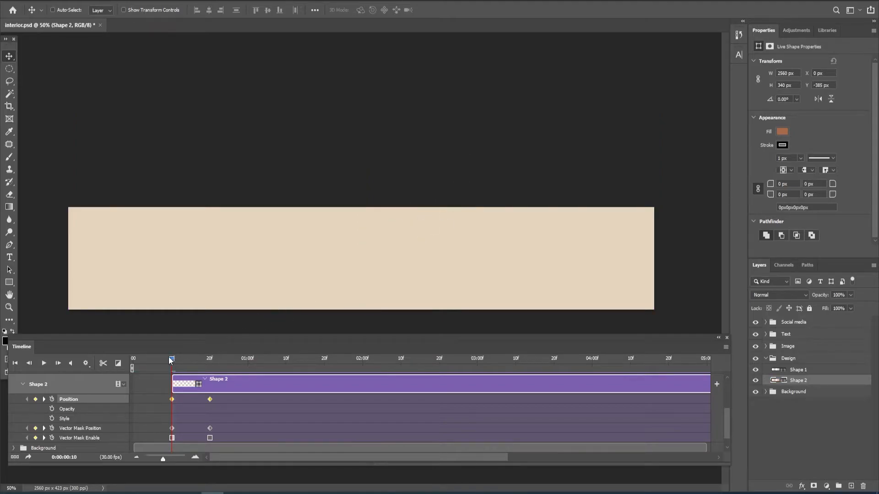
- Add Opacity keyframes to Shape 1 in the Design group at 20f and at 01:00f
{"action": "left_click_drag", "start_coordinate": [130, 367], "coordinate": [210, 364]}
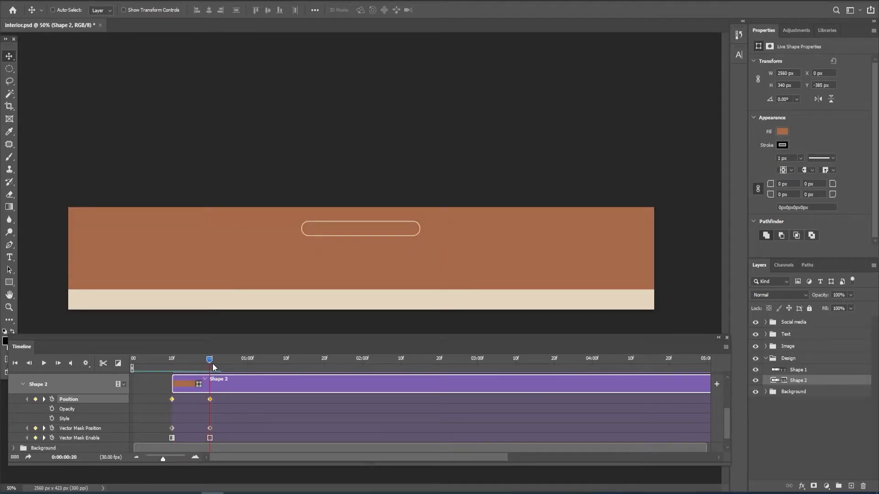
{"action": "left_click", "coordinate": [23, 384]}
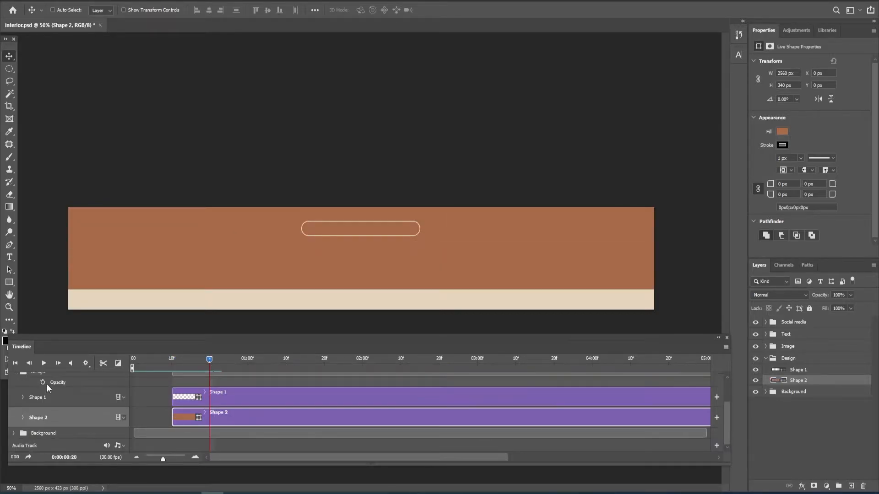
{"action": "left_click", "coordinate": [22, 398]}
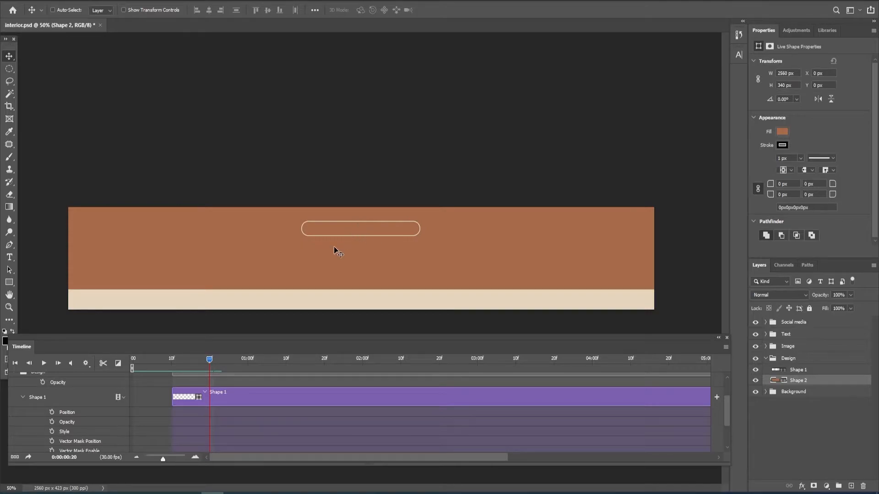
{"action": "left_click", "coordinate": [52, 423]}
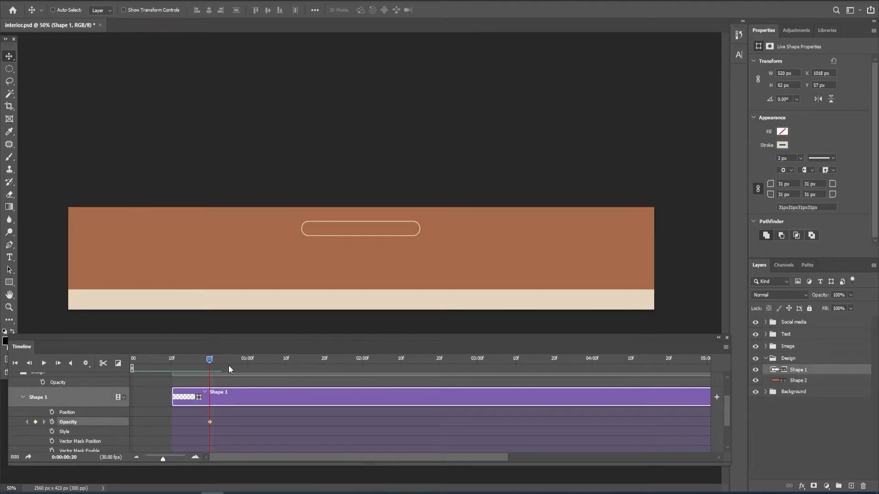
{"action": "left_click_drag", "start_coordinate": [210, 359], "coordinate": [243, 358]}
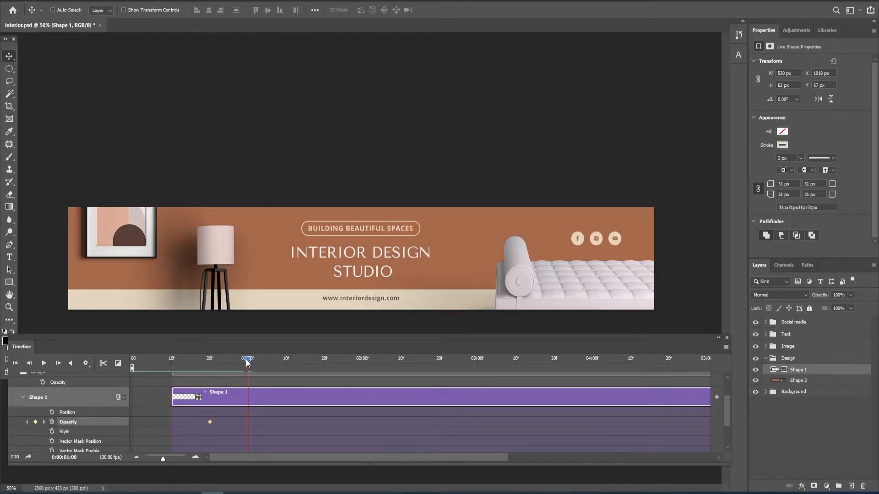
{"action": "left_click", "coordinate": [36, 422]}
- At the 20f keyframe, set Shape 1's opacity to 0%, and scrub forward to preview its fade-in
{"action": "left_click_drag", "start_coordinate": [246, 360], "coordinate": [208, 375]}
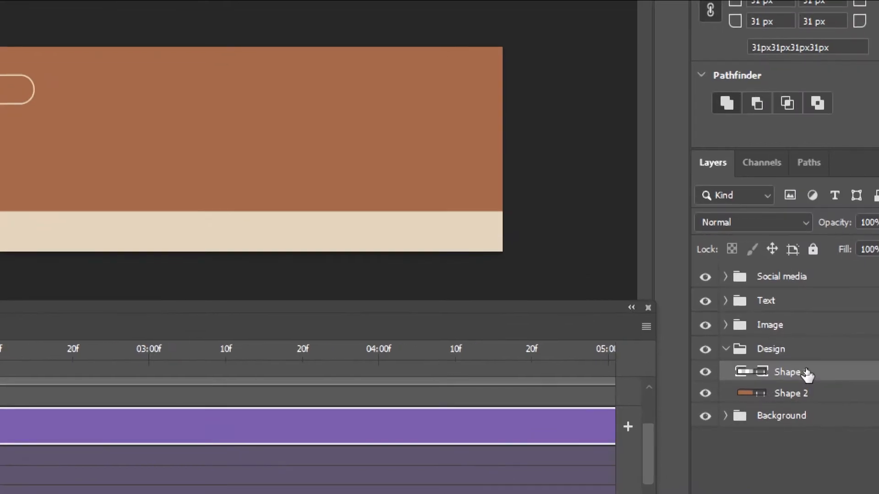
{"action": "left_click", "coordinate": [833, 296]}
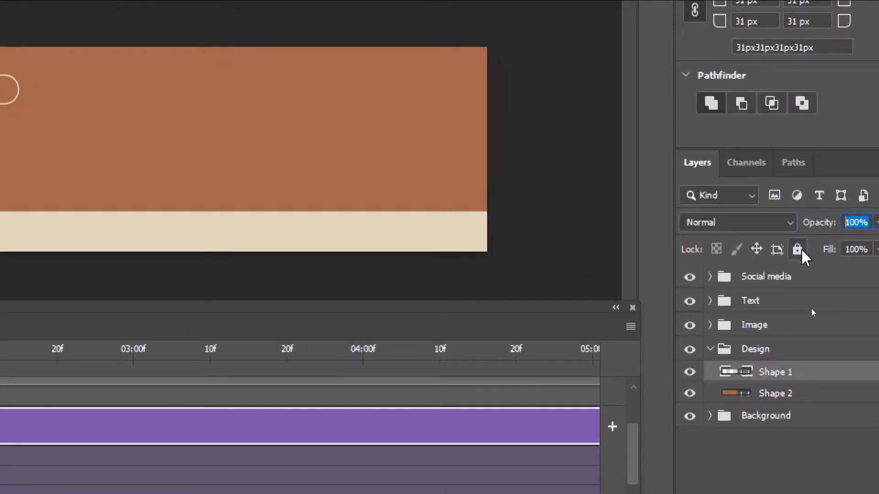
{"action": "type", "text": "0"}
{"action": "key", "text": "Return"}
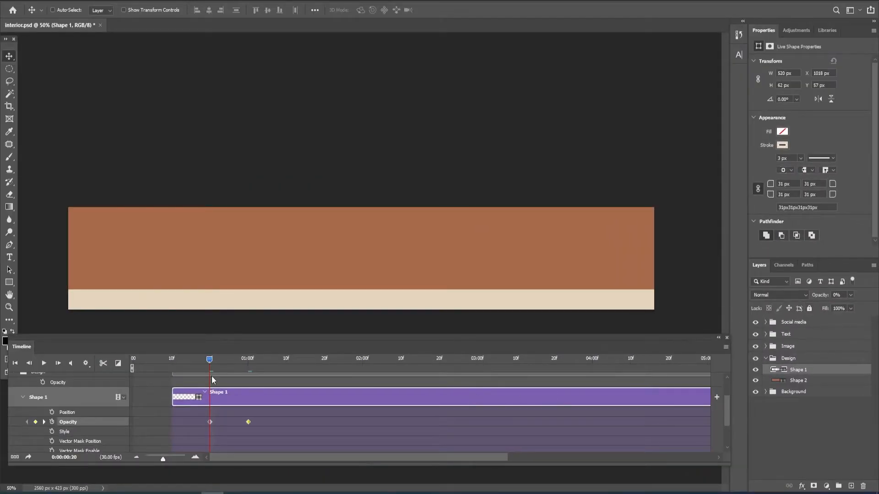
{"action": "left_click_drag", "start_coordinate": [204, 360], "coordinate": [231, 379]}
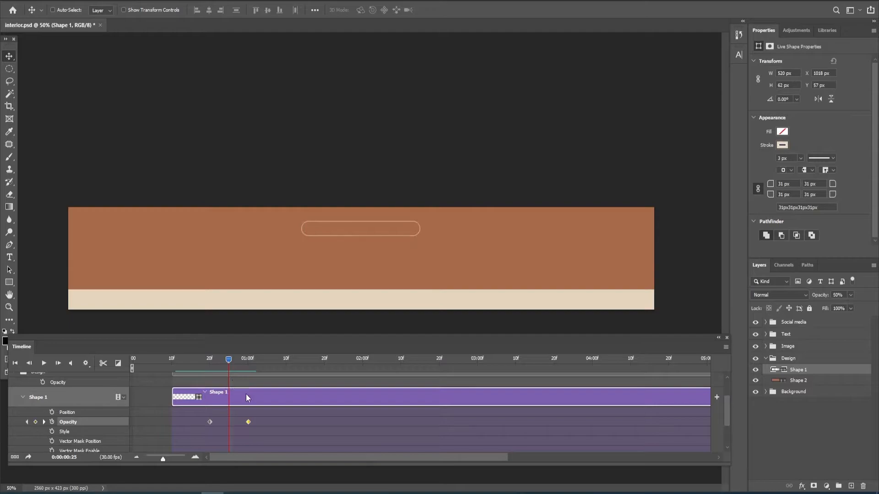
- Shift the Social media, Text and Image groups together to start at about 02:15f
{"action": "scroll", "coordinate": [280, 409], "scroll_direction": "up", "scroll_amount": 2}
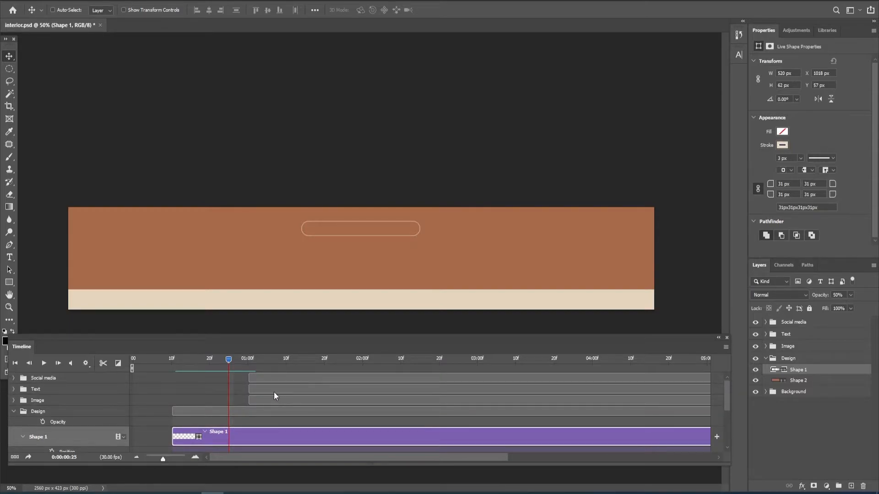
{"action": "left_click", "coordinate": [263, 377]}
{"action": "left_click", "coordinate": [260, 401], "text": "shift"}
{"action": "left_click_drag", "start_coordinate": [285, 377], "coordinate": [456, 375]}
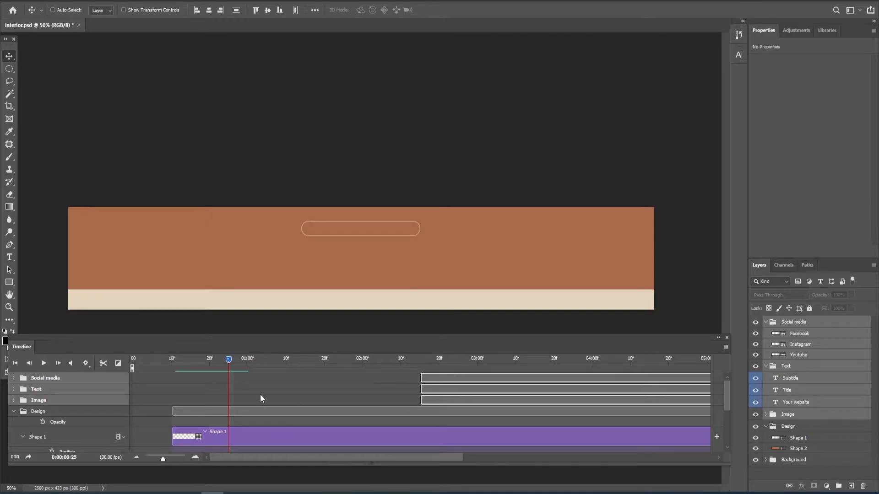
- Place the playhead at 01:00f and collapse Shape 1 and the Design group in the timeline
{"action": "scroll", "coordinate": [245, 393], "scroll_direction": "down", "scroll_amount": 5}
{"action": "left_click", "coordinate": [239, 361]}
{"action": "mouse_move", "coordinate": [239, 361]}
{"action": "left_mouse_down"}
{"action": "mouse_move", "coordinate": [267, 364]}
{"action": "mouse_move", "coordinate": [169, 366]}
{"action": "mouse_move", "coordinate": [282, 362]}
{"action": "mouse_move", "coordinate": [237, 365]}
{"action": "mouse_move", "coordinate": [248, 364]}
{"action": "left_mouse_up"}
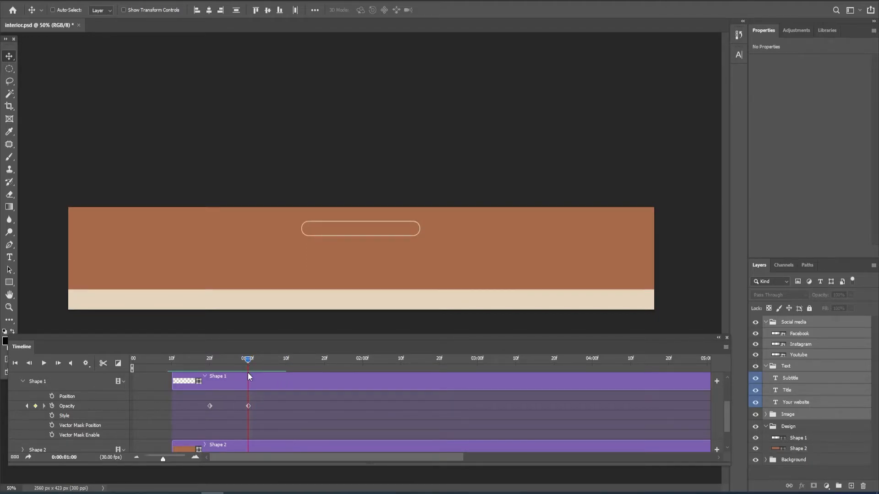
{"action": "left_click", "coordinate": [23, 381]}
{"action": "scroll", "coordinate": [274, 407], "scroll_direction": "up", "scroll_amount": 3}
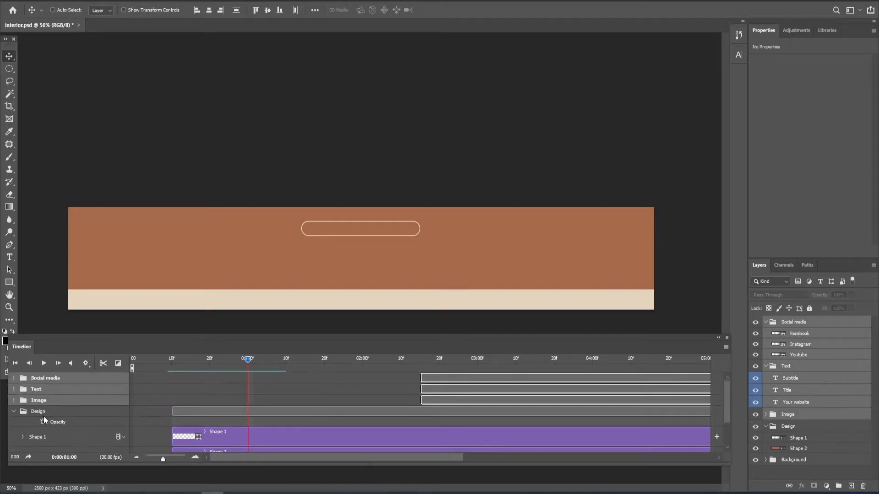
{"action": "left_click", "coordinate": [14, 413]}
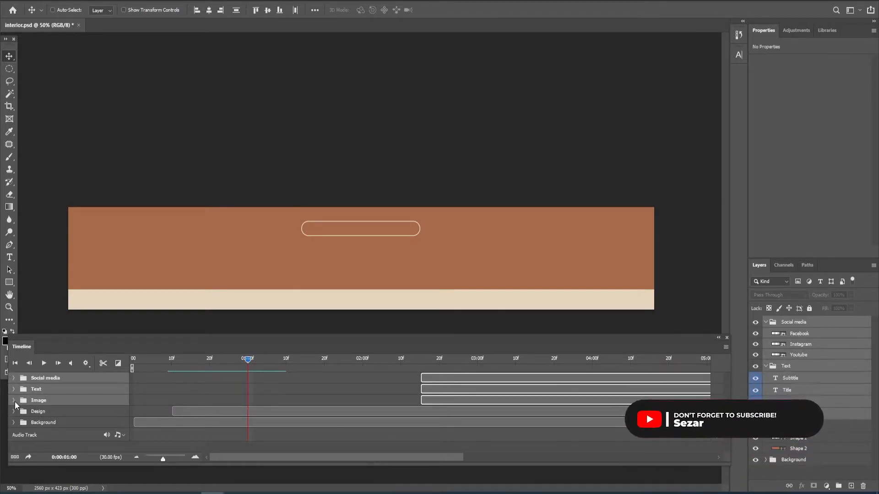
- Expand the Image group in the timeline and place the playhead at 02:17f
{"action": "left_click", "coordinate": [13, 401]}
{"action": "left_click", "coordinate": [13, 402]}
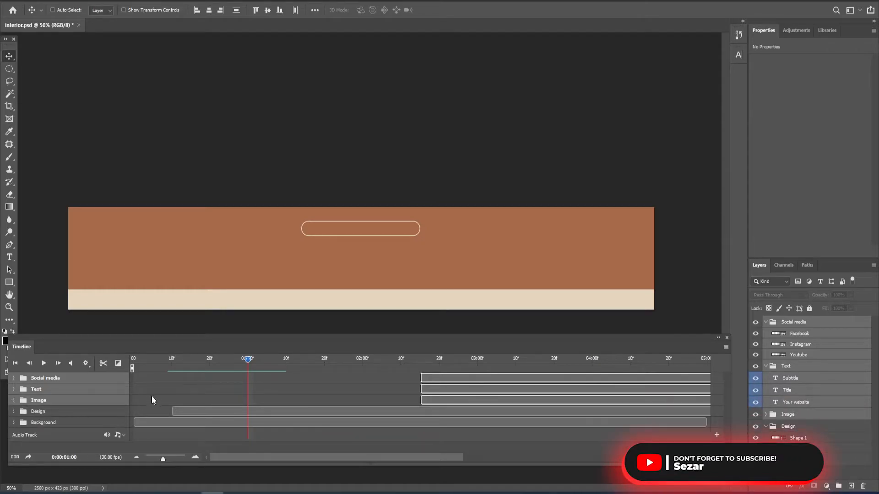
{"action": "left_click", "coordinate": [95, 414]}
{"action": "left_click", "coordinate": [39, 402]}
{"action": "left_click", "coordinate": [13, 401]}
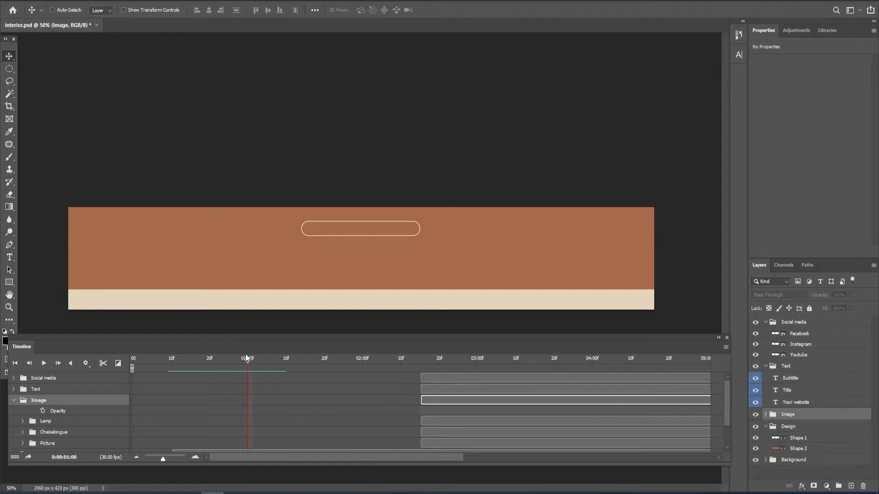
{"action": "left_click_drag", "start_coordinate": [246, 358], "coordinate": [433, 359]}
- Collapse the Social media, Text and Design groups in the layer list
{"action": "left_click", "coordinate": [764, 338]}
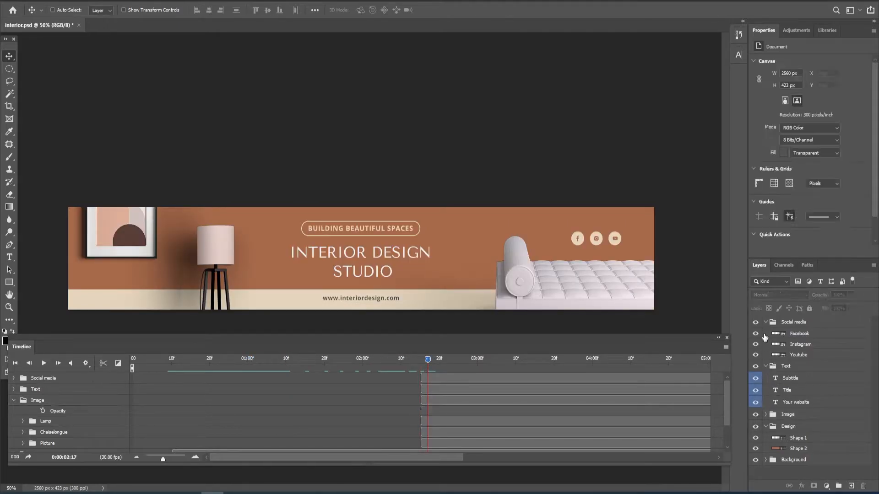
{"action": "left_click", "coordinate": [765, 322]}
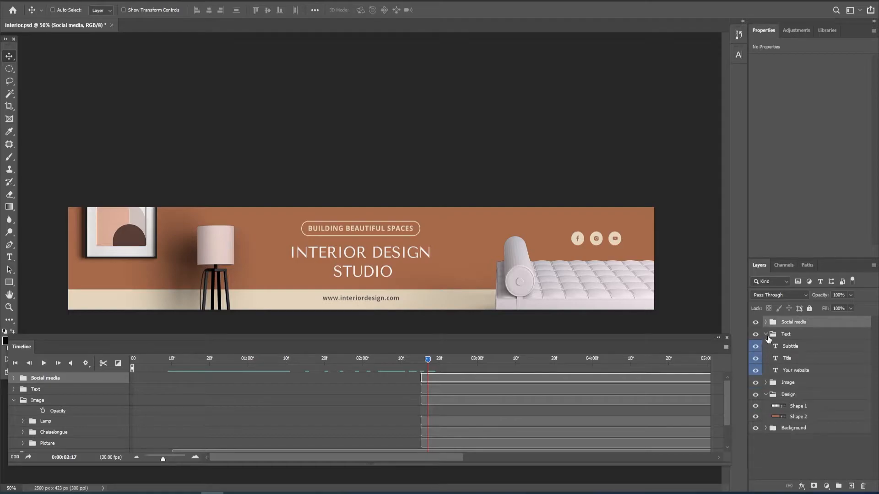
{"action": "left_click", "coordinate": [766, 336]}
{"action": "left_click", "coordinate": [766, 358]}
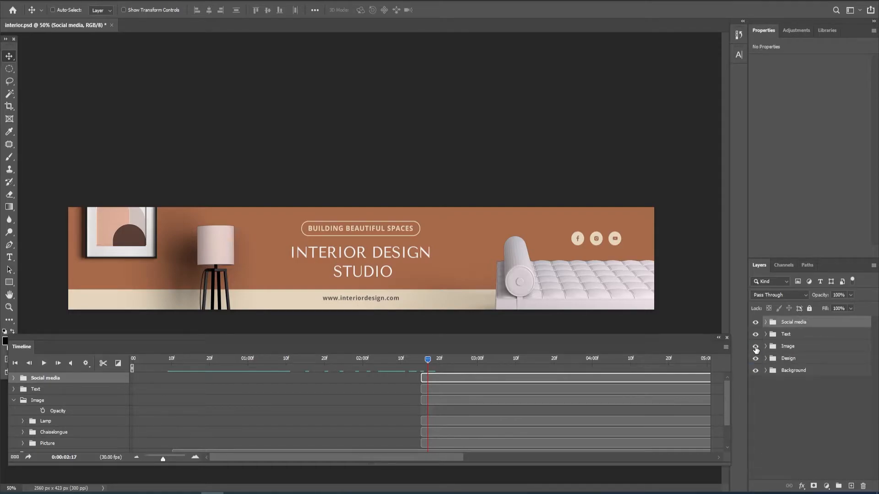
- Toggle the Image group's visibility off and on to check which banner elements it contains
{"action": "left_click", "coordinate": [755, 347]}
{"action": "left_click", "coordinate": [755, 347]}
{"action": "left_click", "coordinate": [756, 347]}
{"action": "left_click", "coordinate": [755, 347]}
{"action": "left_click", "coordinate": [756, 347]}
{"action": "left_click", "coordinate": [756, 347]}
{"action": "left_click", "coordinate": [756, 347]}
{"action": "left_click", "coordinate": [756, 347]}
- Shift the Image group's clips to start at about 01:20f
{"action": "left_click", "coordinate": [10, 402]}
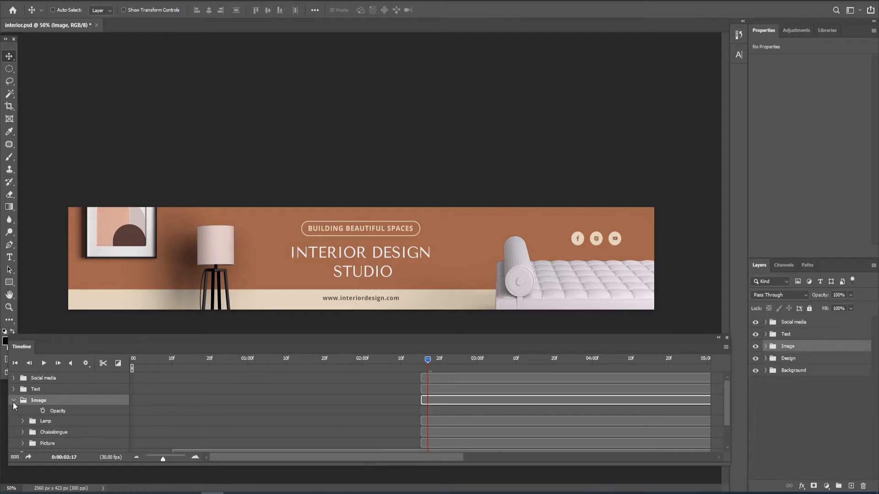
{"action": "left_click_drag", "start_coordinate": [441, 400], "coordinate": [343, 400]}
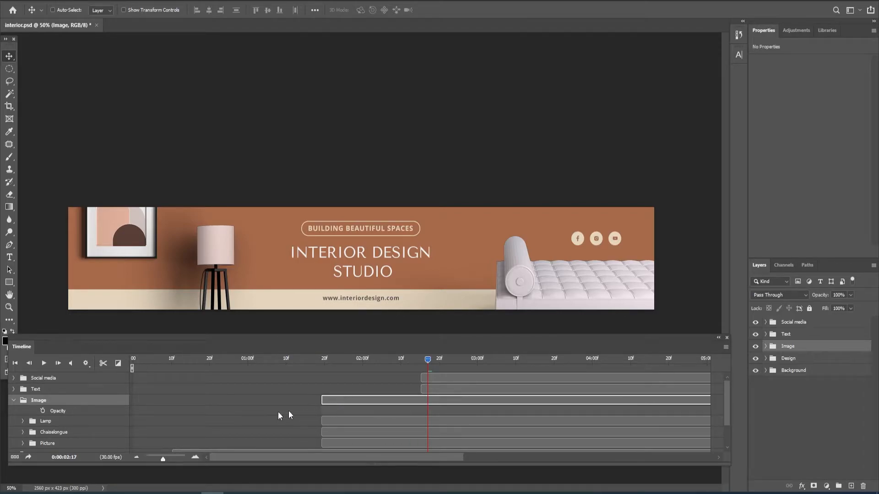
- Examine where the keyframes of Shape 1 and Shape 2 in the Design group fall in time
{"action": "scroll", "coordinate": [251, 405], "scroll_direction": "down", "scroll_amount": 2}
{"action": "scroll", "coordinate": [251, 406], "scroll_direction": "down", "scroll_amount": 1}
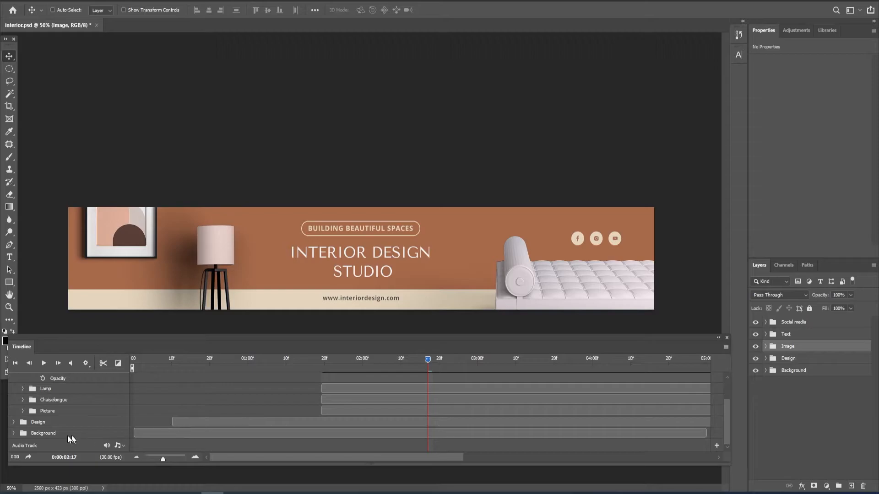
{"action": "left_click", "coordinate": [14, 423]}
{"action": "scroll", "coordinate": [262, 418], "scroll_direction": "down", "scroll_amount": 3}
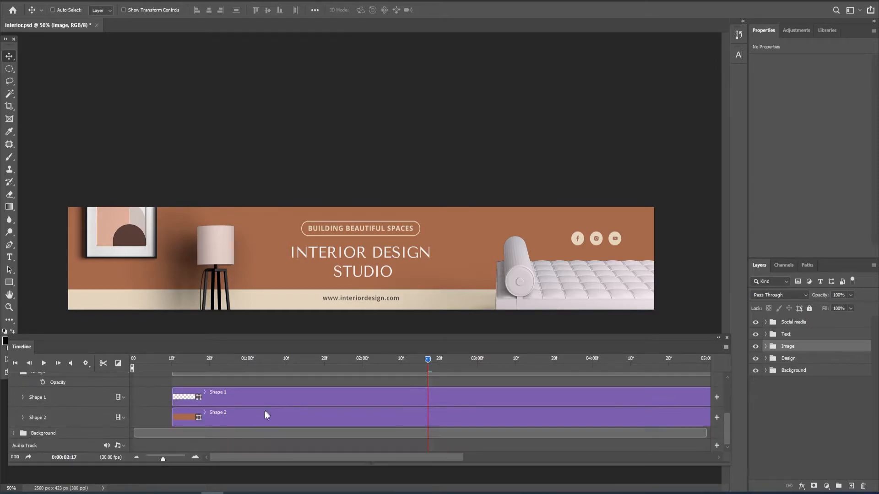
{"action": "left_click", "coordinate": [22, 397]}
{"action": "scroll", "coordinate": [270, 405], "scroll_direction": "down", "scroll_amount": 4}
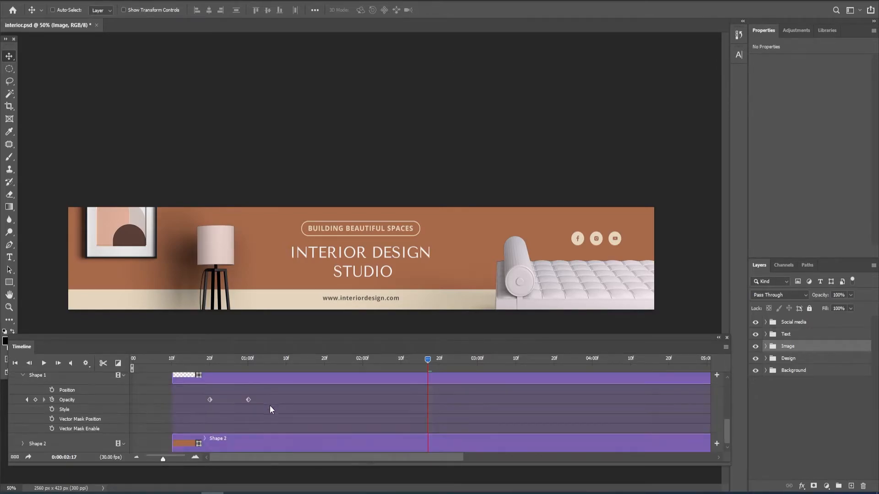
{"action": "scroll", "coordinate": [271, 410], "scroll_direction": "up", "scroll_amount": 4}
{"action": "scroll", "coordinate": [273, 413], "scroll_direction": "up", "scroll_amount": 4}
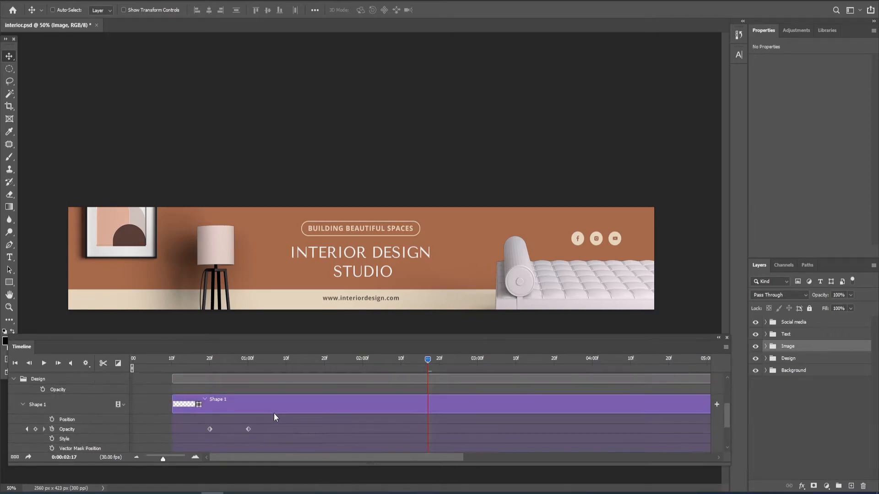
{"action": "scroll", "coordinate": [273, 413], "scroll_direction": "down", "scroll_amount": 3}
{"action": "scroll", "coordinate": [275, 413], "scroll_direction": "down", "scroll_amount": 3}
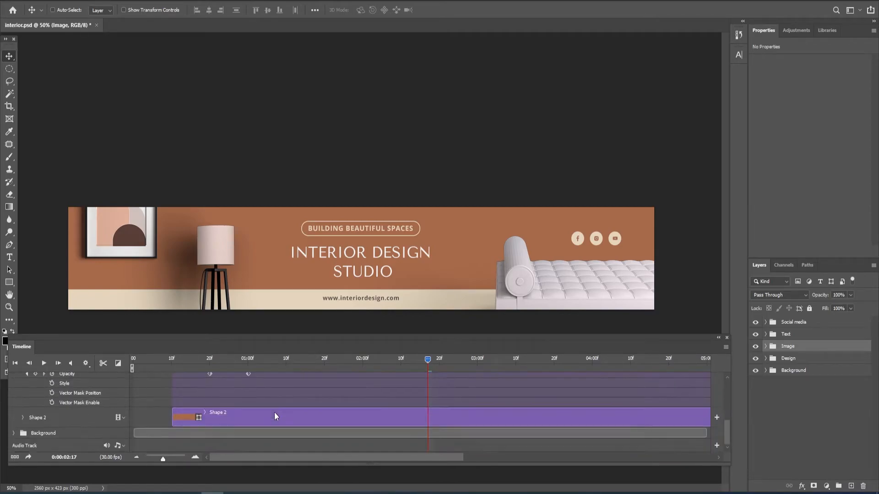
{"action": "left_click", "coordinate": [23, 417]}
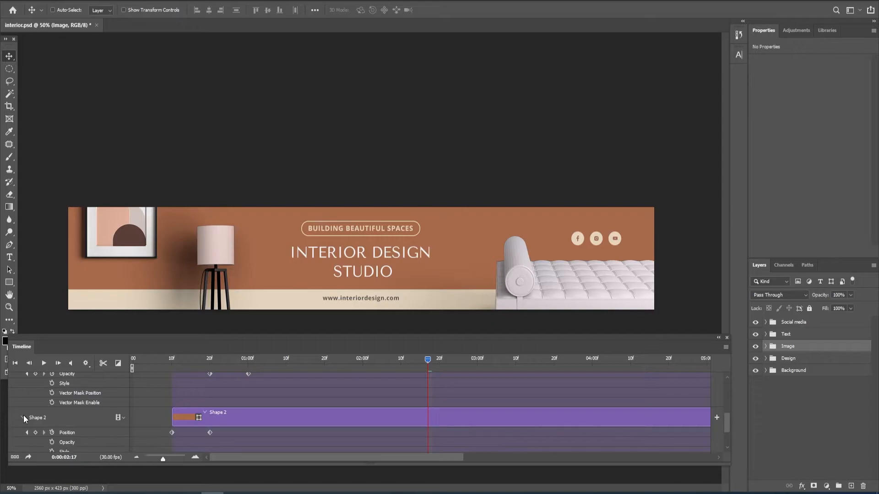
{"action": "scroll", "coordinate": [226, 396], "scroll_direction": "down", "scroll_amount": 2}
{"action": "scroll", "coordinate": [216, 404], "scroll_direction": "up", "scroll_amount": 1}
{"action": "left_click", "coordinate": [26, 403]}
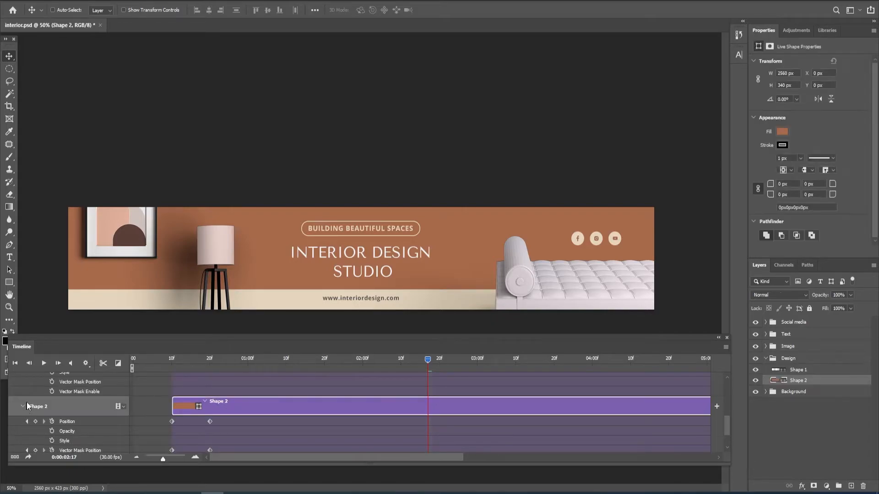
{"action": "left_click", "coordinate": [23, 407]}
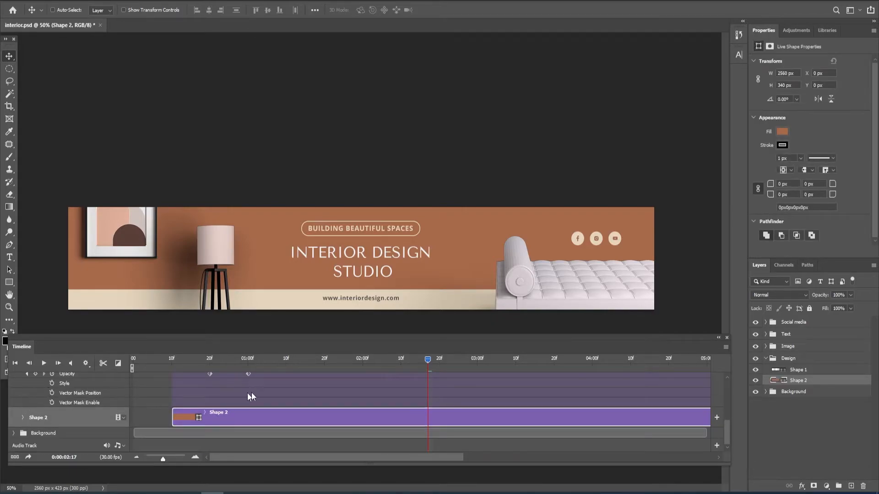
{"action": "scroll", "coordinate": [253, 397], "scroll_direction": "up", "scroll_amount": 3}
{"action": "left_click", "coordinate": [23, 416]}
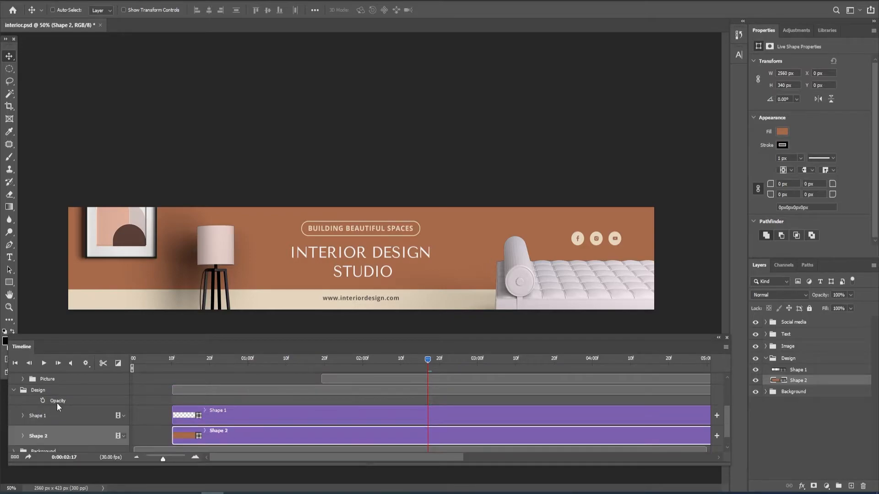
- Shift the Image group's clips to start at 01:00f and place the playhead there
{"action": "scroll", "coordinate": [261, 415], "scroll_direction": "up", "scroll_amount": 3}
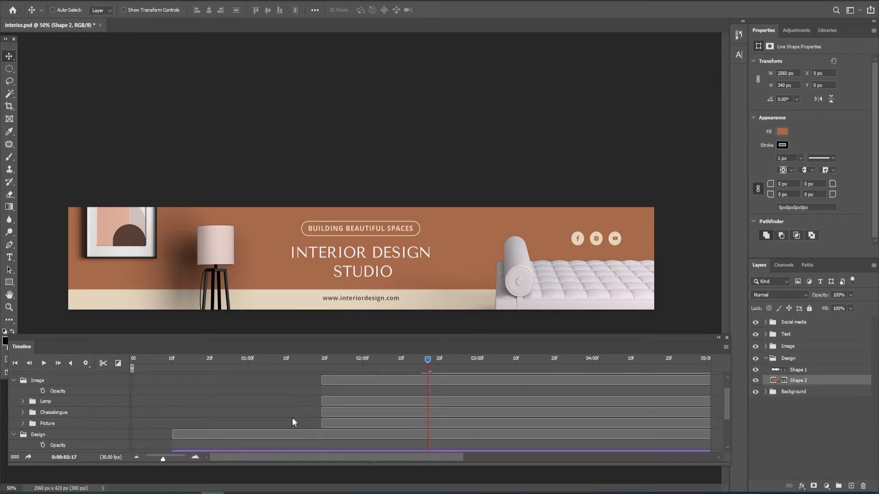
{"action": "scroll", "coordinate": [293, 421], "scroll_direction": "up", "scroll_amount": 2}
{"action": "left_click_drag", "start_coordinate": [328, 401], "coordinate": [254, 402]}
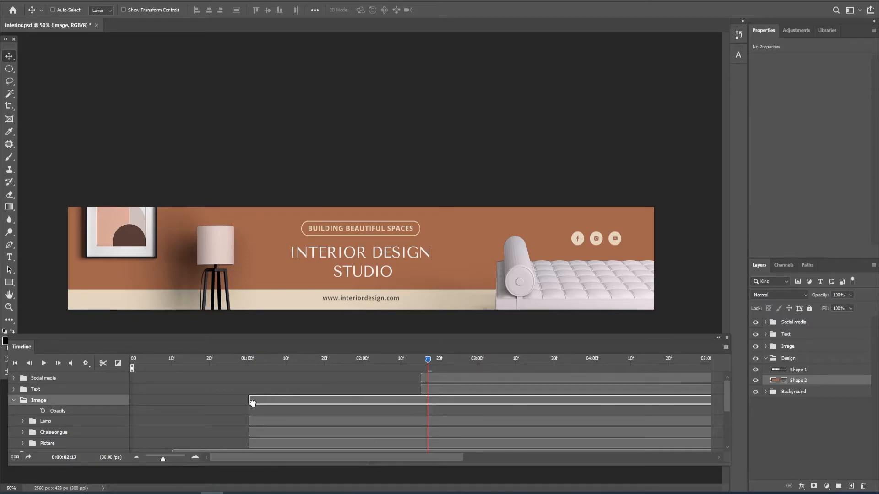
{"action": "left_click", "coordinate": [257, 403]}
{"action": "left_click_drag", "start_coordinate": [423, 360], "coordinate": [251, 391]}
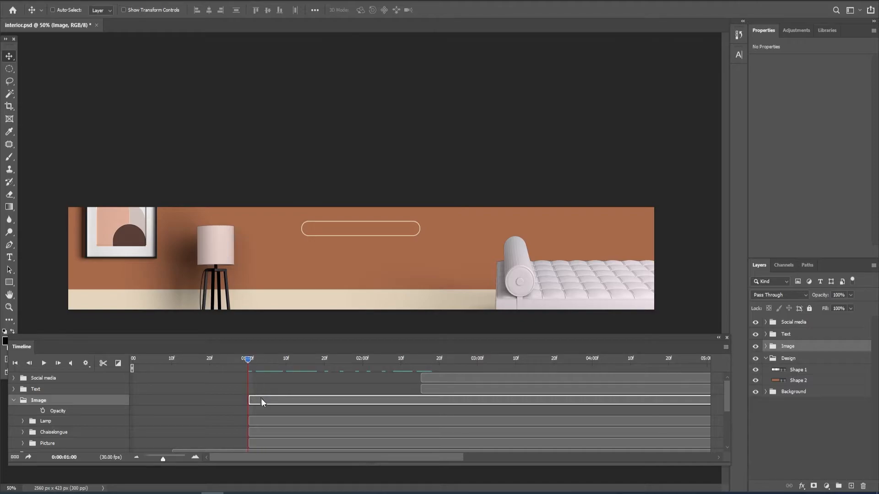
- Expand the Chaiselongue layer in the Image group and add Transform keyframes at 01:00f and 01:10f
{"action": "scroll", "coordinate": [274, 387], "scroll_direction": "down", "scroll_amount": 1}
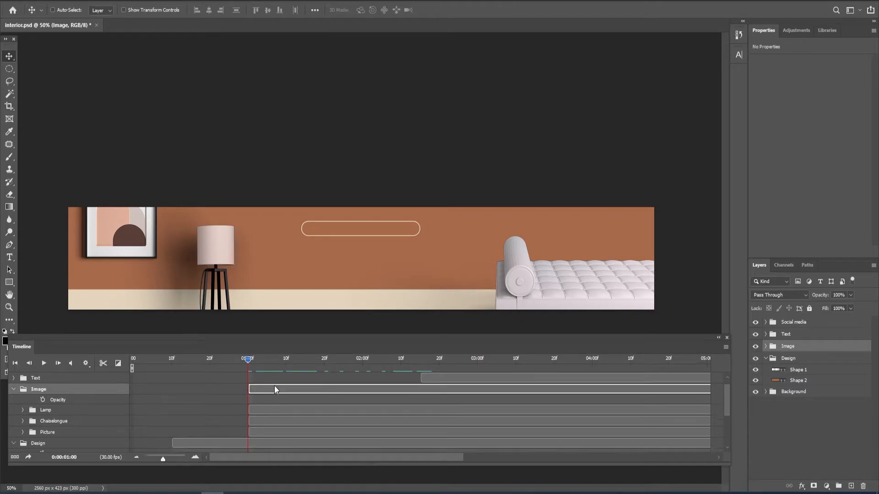
{"action": "left_click", "coordinate": [22, 410]}
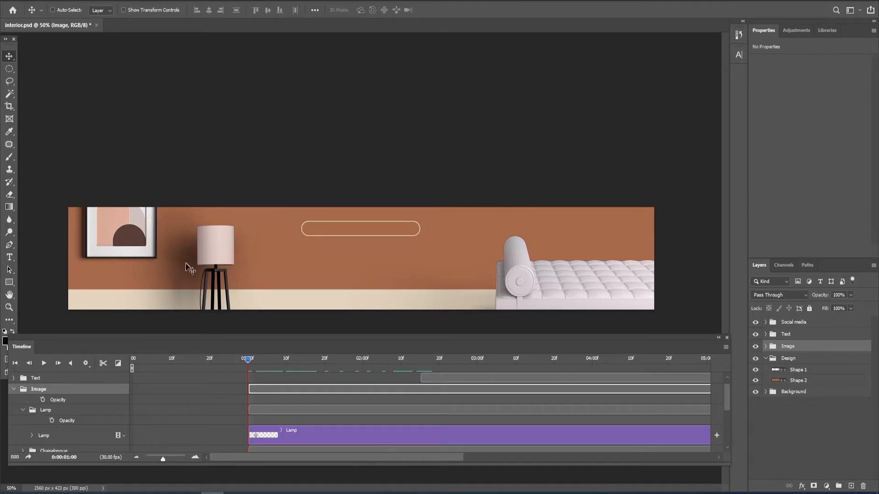
{"action": "left_click", "coordinate": [23, 410]}
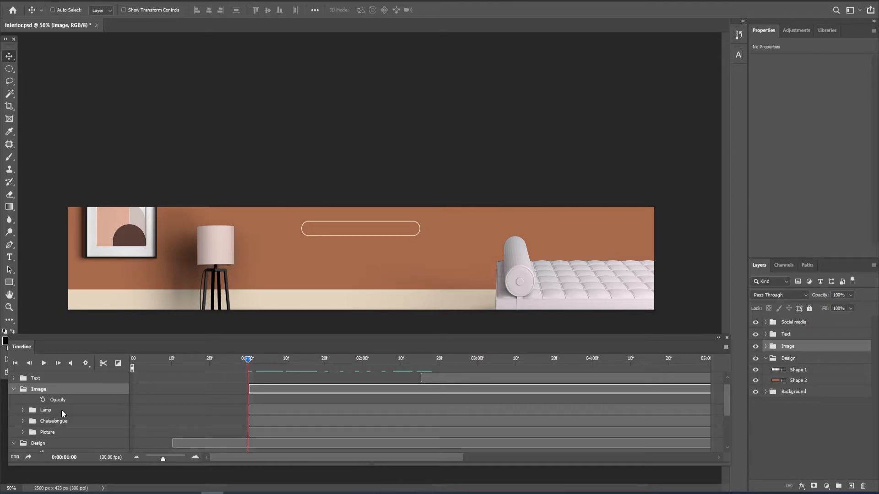
{"action": "left_click", "coordinate": [22, 422]}
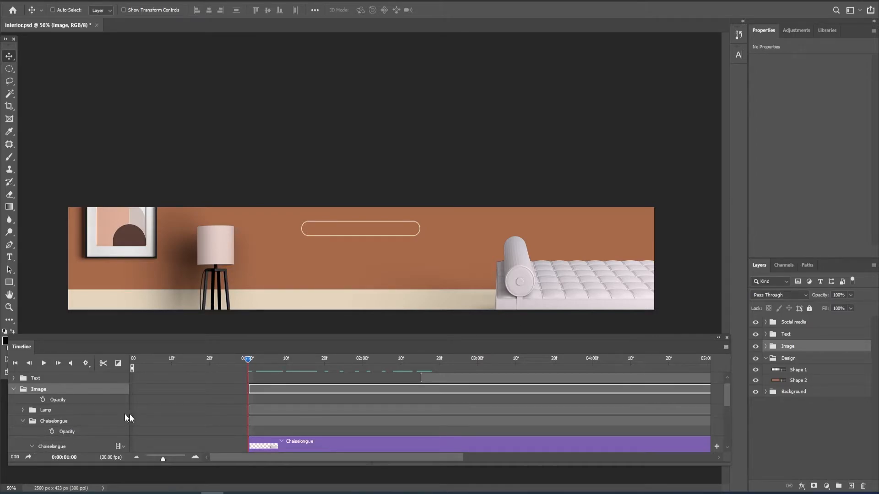
{"action": "scroll", "coordinate": [307, 421], "scroll_direction": "down", "scroll_amount": 3}
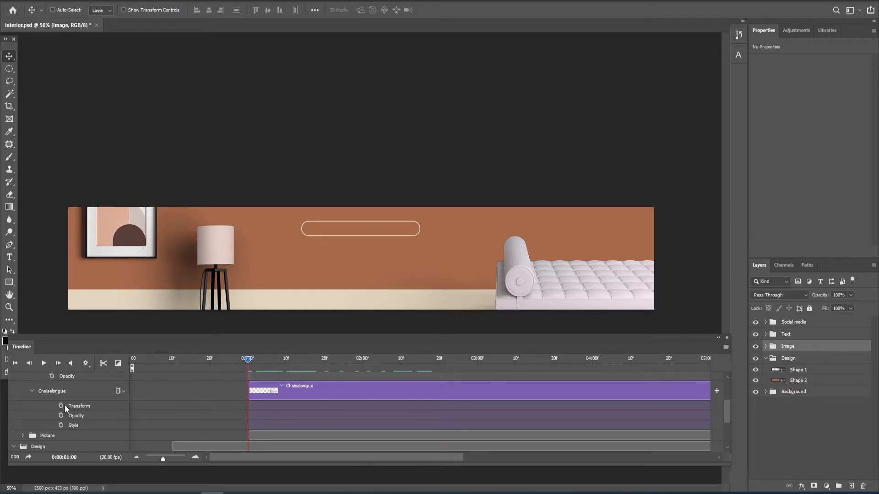
{"action": "left_click", "coordinate": [62, 406]}
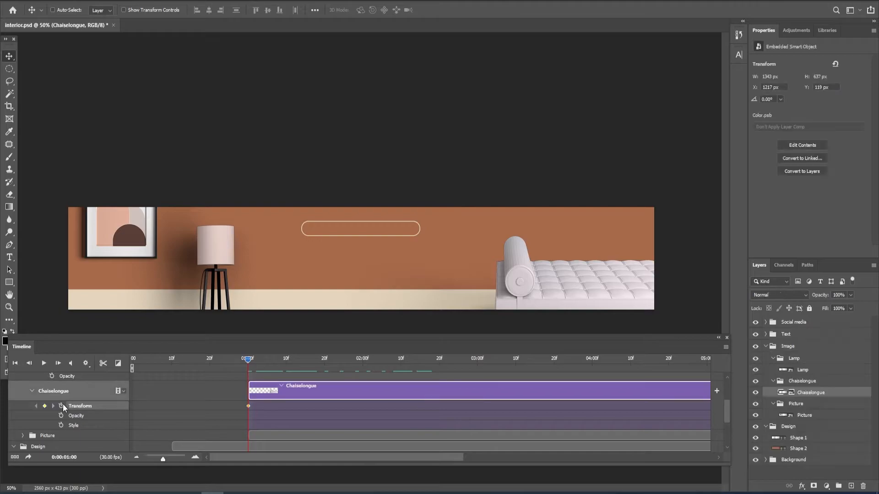
{"action": "left_click_drag", "start_coordinate": [247, 361], "coordinate": [287, 359]}
{"action": "left_click", "coordinate": [45, 405]}
- At 01:00f, move the chaiselongue horizontally out past the banner's right edge to about X 2039 px, and scrub to 01:10f to check the slide-in
{"action": "left_click_drag", "start_coordinate": [287, 362], "coordinate": [249, 368]}
{"action": "left_click_drag", "start_coordinate": [592, 290], "coordinate": [757, 282]}
{"action": "scroll", "coordinate": [598, 266], "scroll_direction": "down", "scroll_amount": 4}
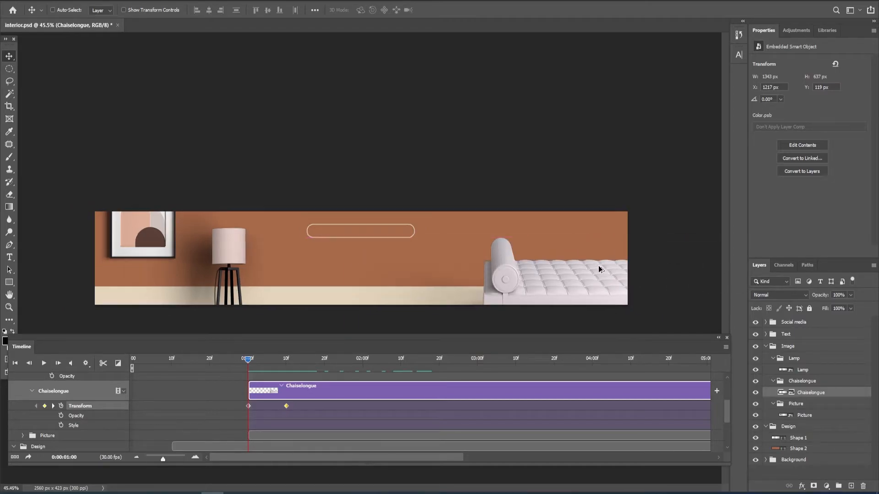
{"action": "left_click_drag", "start_coordinate": [525, 281], "coordinate": [652, 277]}
{"action": "scroll", "coordinate": [353, 298], "scroll_direction": "up", "scroll_amount": 1}
{"action": "scroll", "coordinate": [359, 290], "scroll_direction": "up", "scroll_amount": 1}
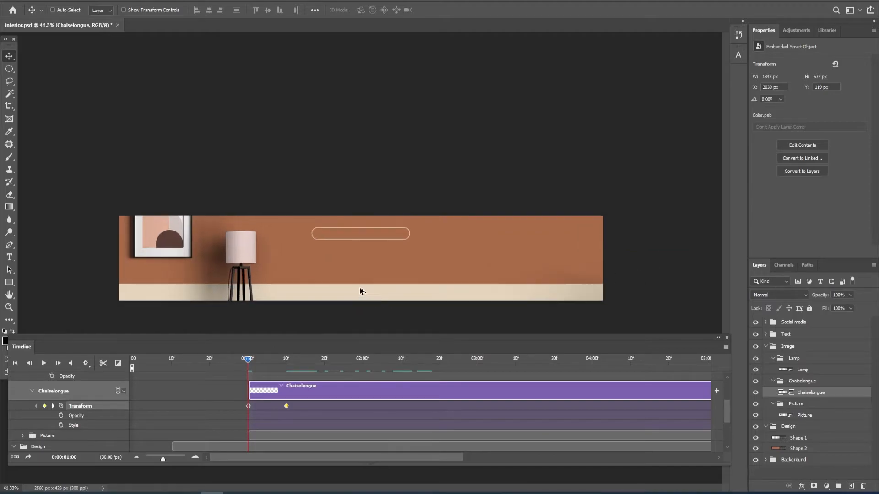
{"action": "scroll", "coordinate": [359, 286], "scroll_direction": "up", "scroll_amount": 1}
{"action": "scroll", "coordinate": [359, 285], "scroll_direction": "down", "scroll_amount": 2}
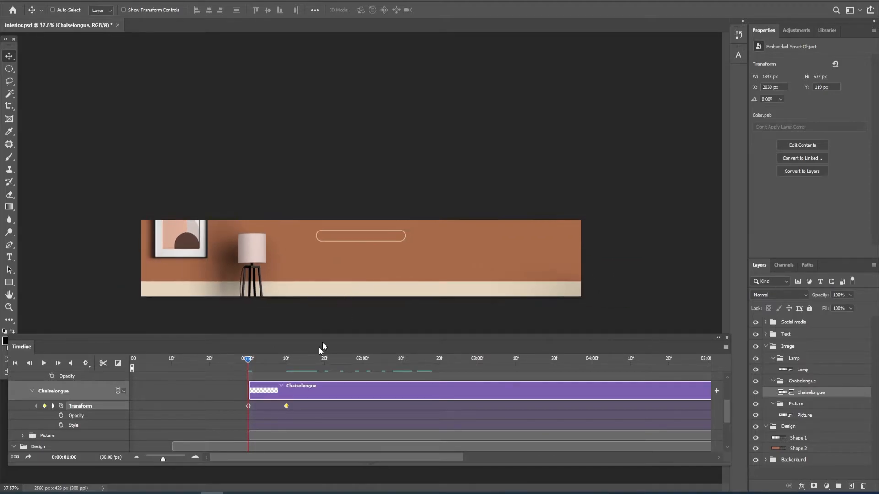
{"action": "left_click_drag", "start_coordinate": [248, 364], "coordinate": [284, 367]}
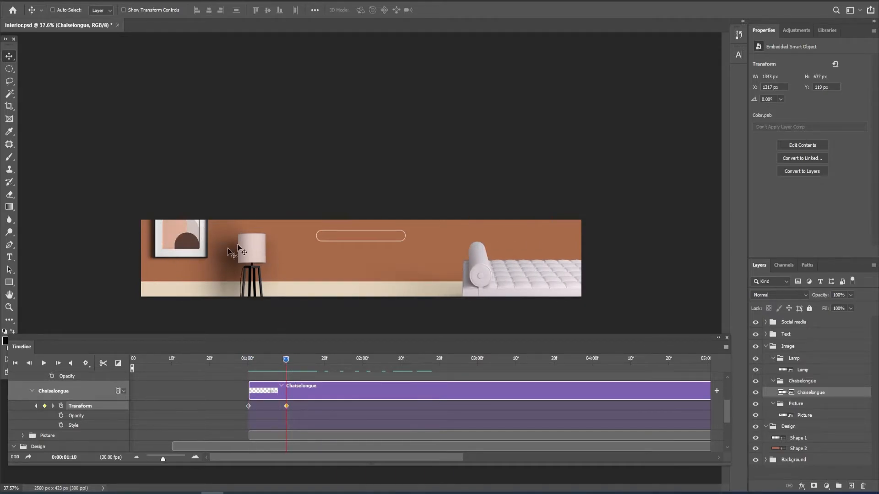
- Collapse the Chaiselongue group and add Transform keyframes to the Lamp layer at 01:10f and 01:20f
{"action": "left_click", "coordinate": [32, 392]}
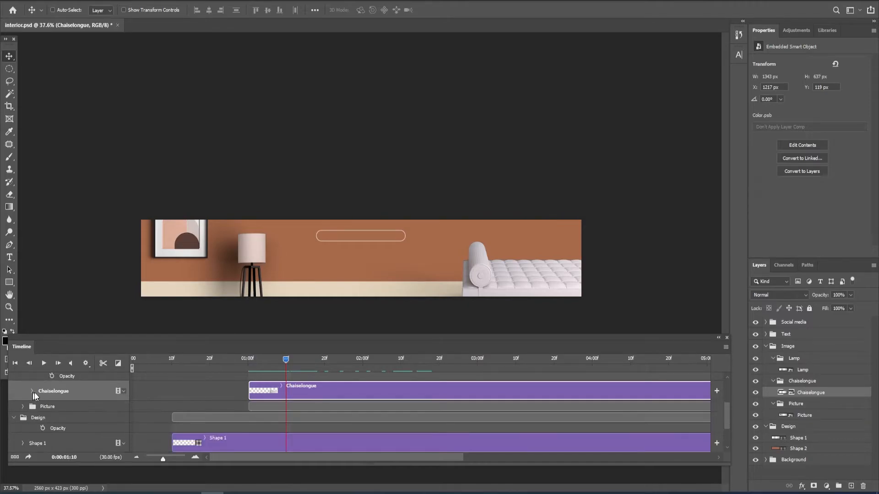
{"action": "scroll", "coordinate": [283, 402], "scroll_direction": "up", "scroll_amount": 3}
{"action": "left_click", "coordinate": [23, 409]}
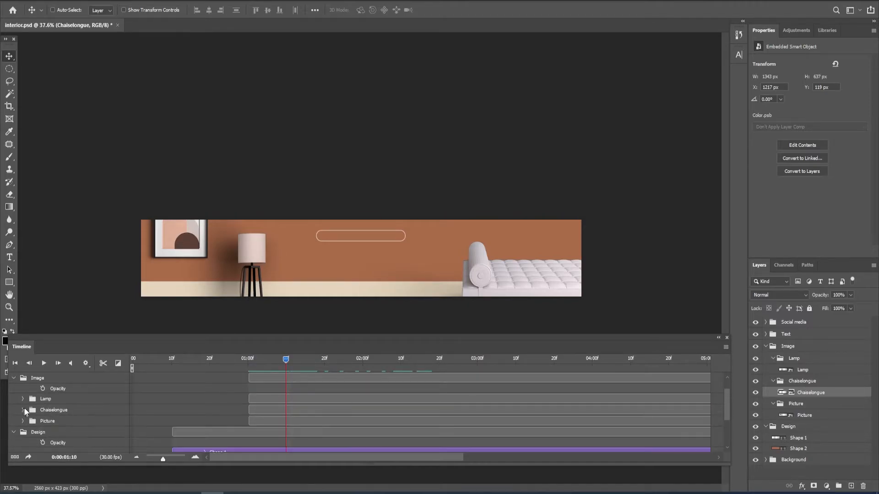
{"action": "left_click", "coordinate": [22, 399]}
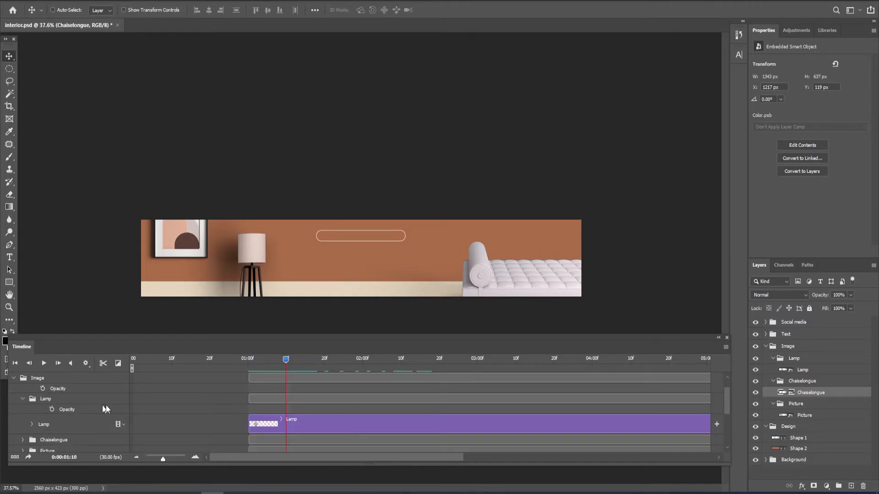
{"action": "left_click", "coordinate": [31, 425]}
{"action": "scroll", "coordinate": [312, 397], "scroll_direction": "down", "scroll_amount": 3}
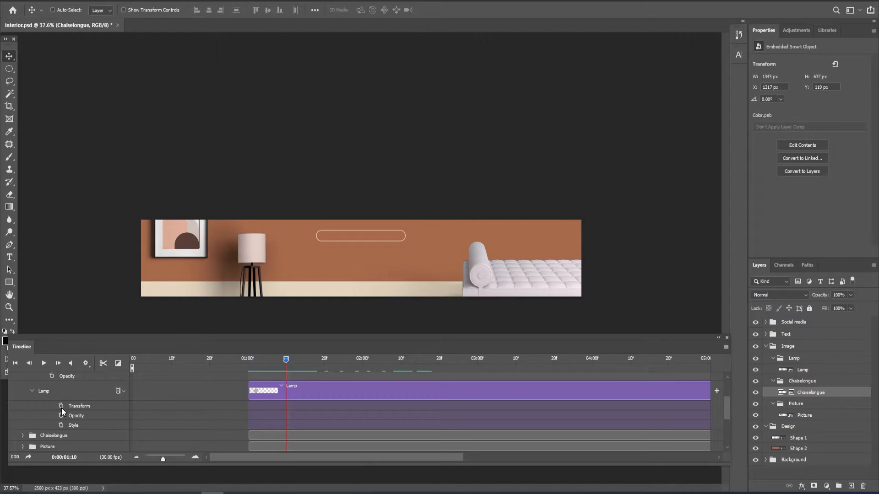
{"action": "left_click", "coordinate": [60, 407]}
{"action": "left_click_drag", "start_coordinate": [286, 360], "coordinate": [325, 361]}
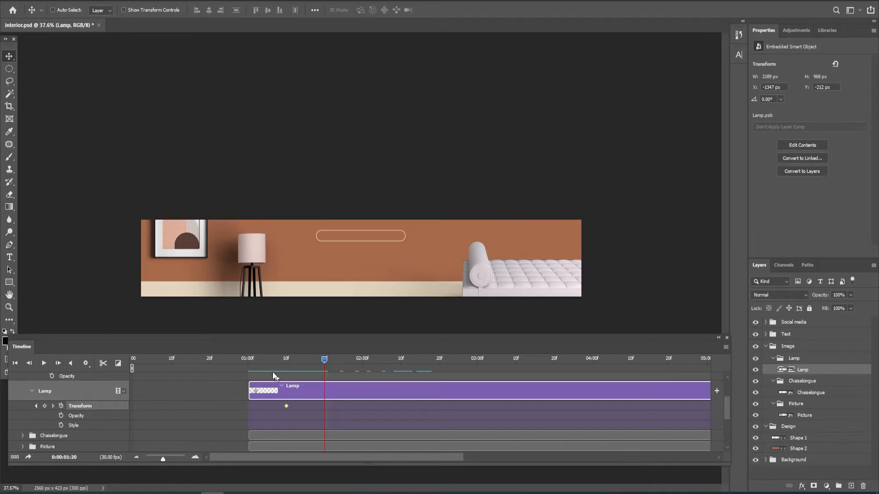
{"action": "left_click", "coordinate": [45, 406]}
- At 01:10f, move the lamp out past the banner's left edge to about X -2295 px, and scrub to 01:20f to check it
{"action": "left_click_drag", "start_coordinate": [315, 363], "coordinate": [287, 366]}
{"action": "left_click", "coordinate": [286, 406]}
{"action": "left_click_drag", "start_coordinate": [253, 256], "coordinate": [93, 270]}
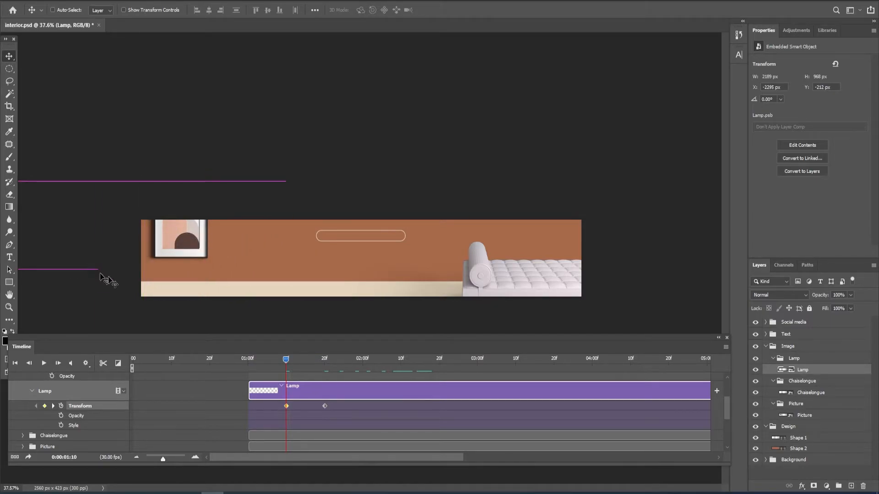
{"action": "left_click_drag", "start_coordinate": [271, 369], "coordinate": [326, 375]}
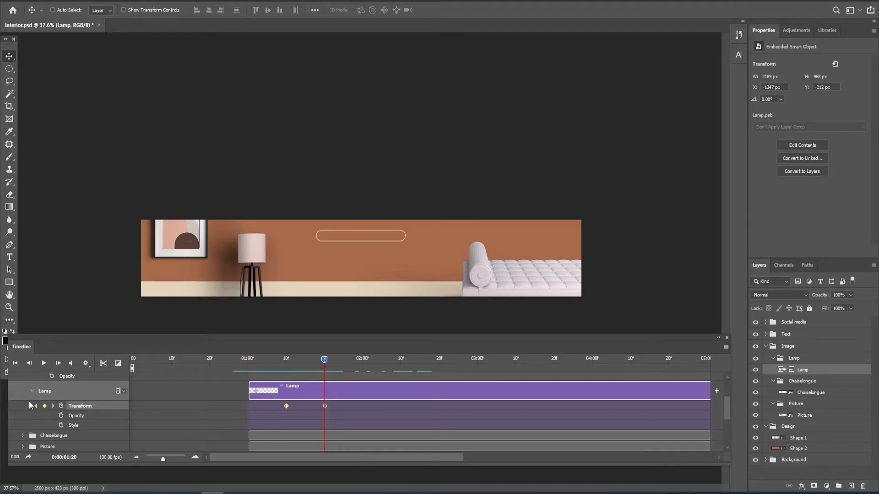
- Collapse the Lamp group and add Transform keyframes to the Picture layer at 01:20f and 02:00f
{"action": "scroll", "coordinate": [67, 397], "scroll_direction": "up", "scroll_amount": 3}
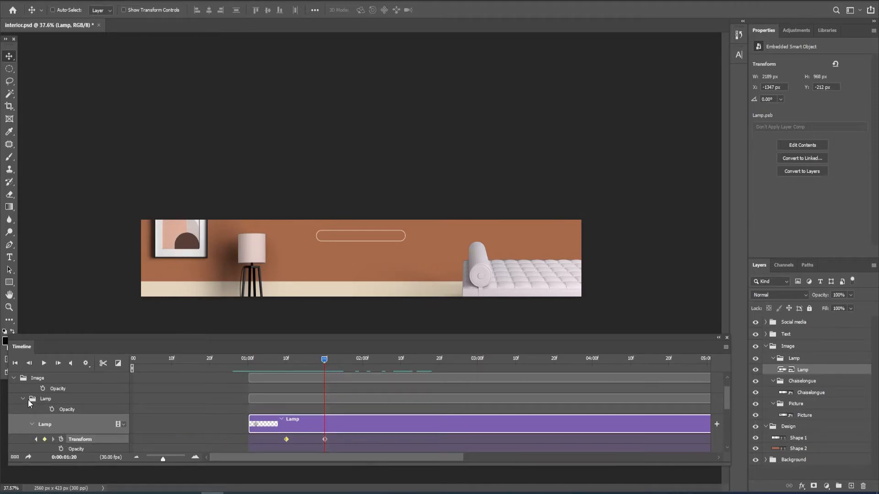
{"action": "left_click", "coordinate": [23, 399]}
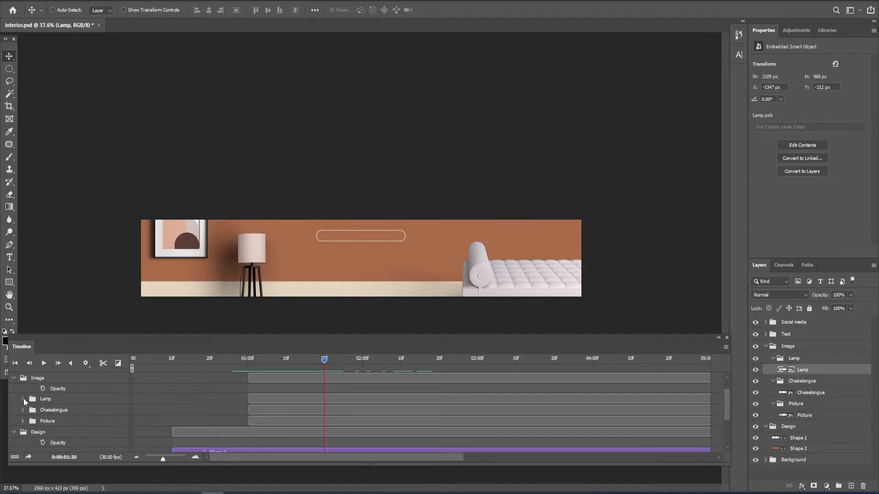
{"action": "left_click", "coordinate": [22, 421]}
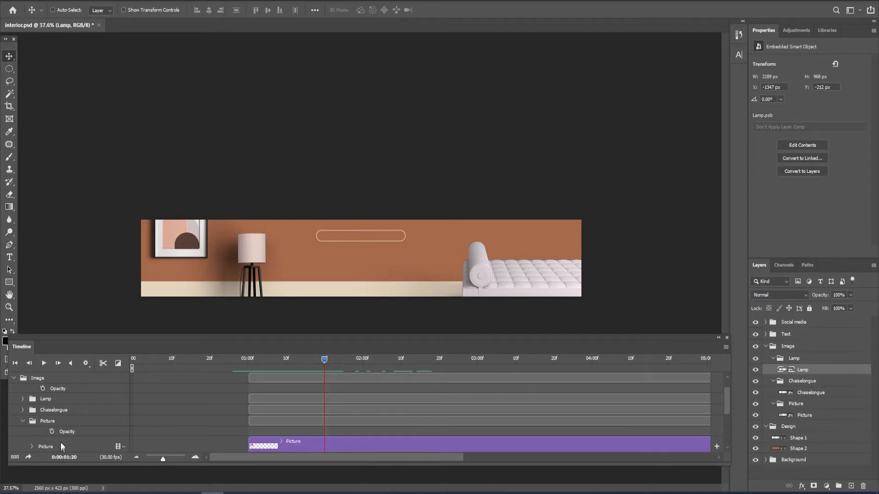
{"action": "left_click", "coordinate": [31, 446]}
{"action": "scroll", "coordinate": [280, 403], "scroll_direction": "down", "scroll_amount": 3}
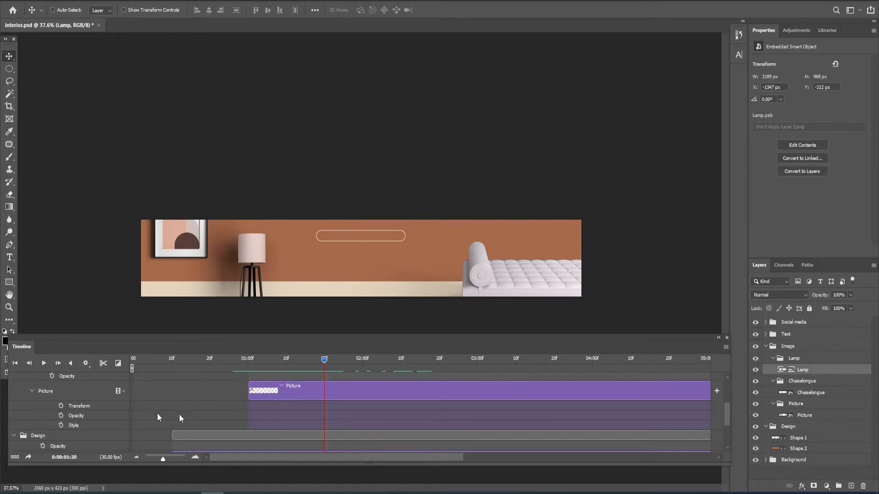
{"action": "left_click", "coordinate": [61, 406]}
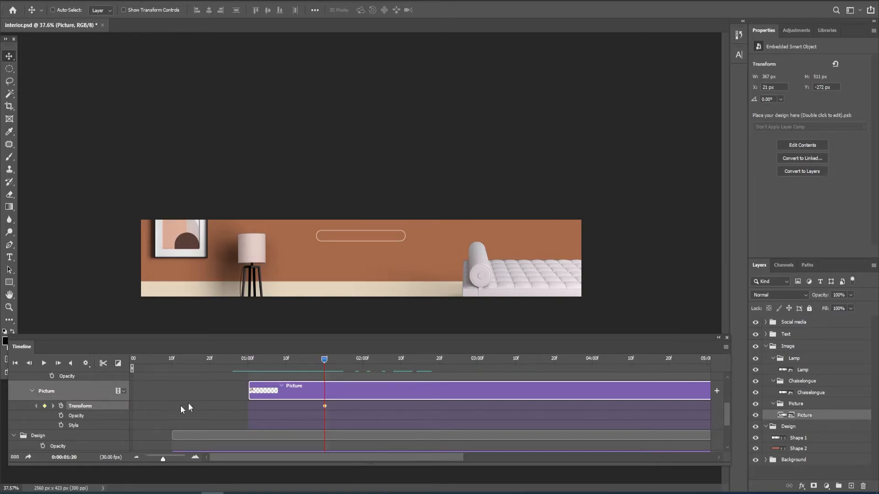
{"action": "left_click_drag", "start_coordinate": [325, 360], "coordinate": [362, 360]}
- At 01:20f, move the picture up above the banner to about Y -572 px, and scrub to 02:00f to check it
{"action": "left_click_drag", "start_coordinate": [363, 361], "coordinate": [325, 363]}
{"action": "left_click_drag", "start_coordinate": [181, 238], "coordinate": [187, 193]}
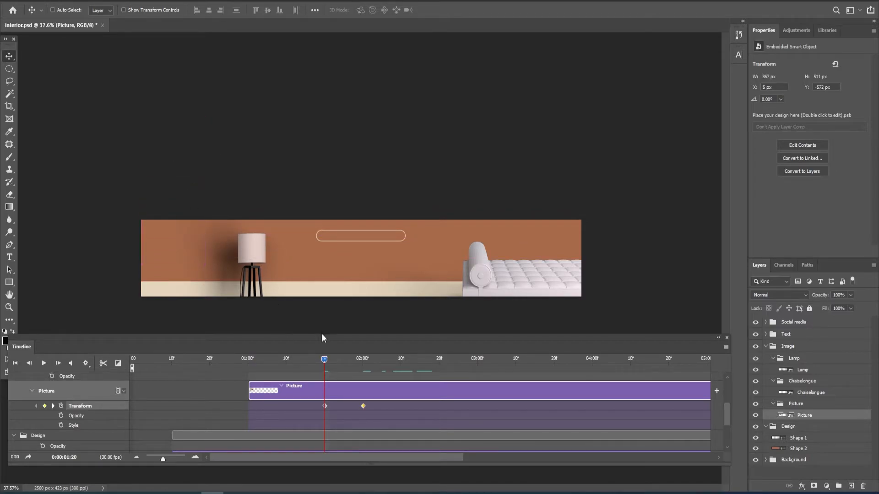
{"action": "left_click_drag", "start_coordinate": [324, 364], "coordinate": [369, 401]}
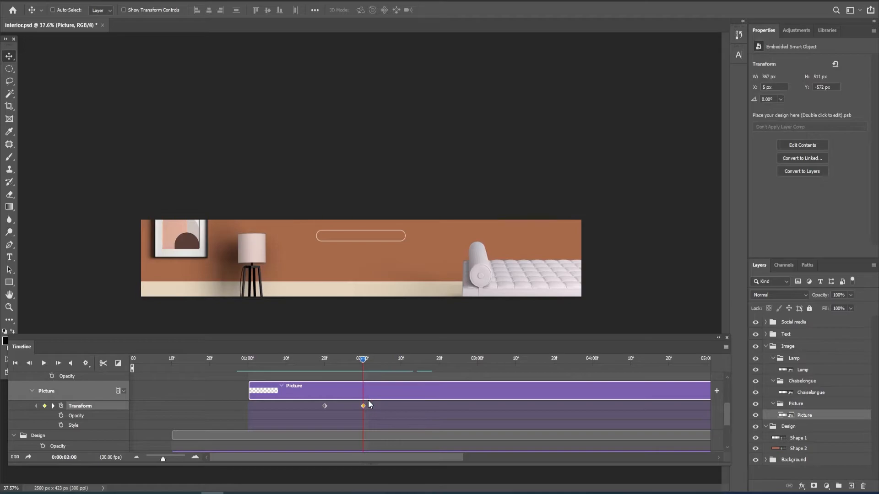
{"action": "key", "text": "ctrl"}
- Collapse the Image and Design groups and shift the Text group's clips to start at 02:00f
{"action": "left_click", "coordinate": [32, 391]}
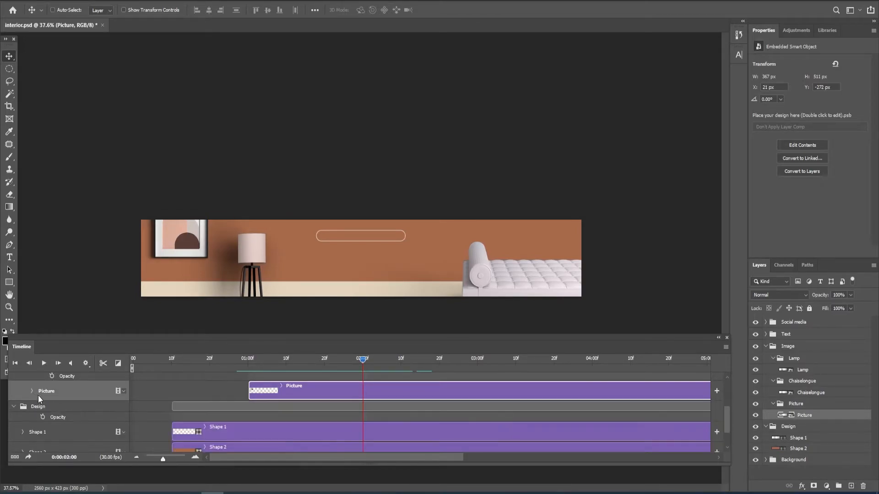
{"action": "scroll", "coordinate": [51, 395], "scroll_direction": "up", "scroll_amount": 5}
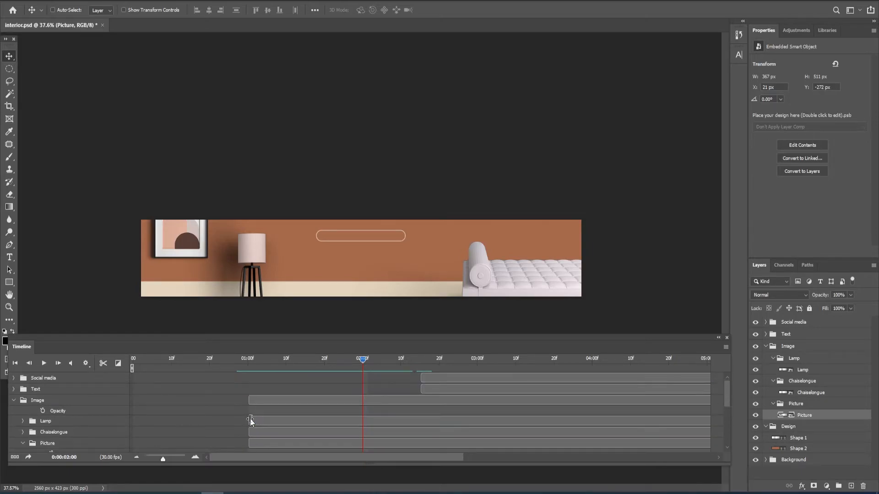
{"action": "left_click", "coordinate": [13, 400]}
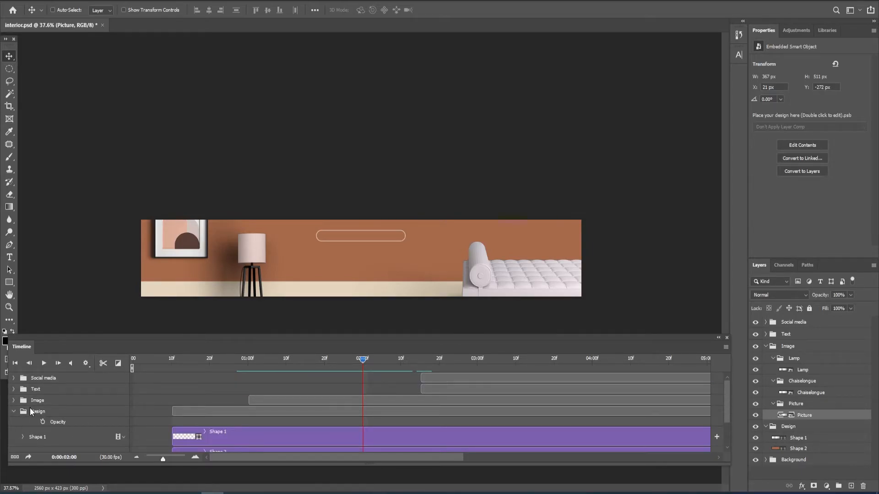
{"action": "left_click", "coordinate": [14, 412]}
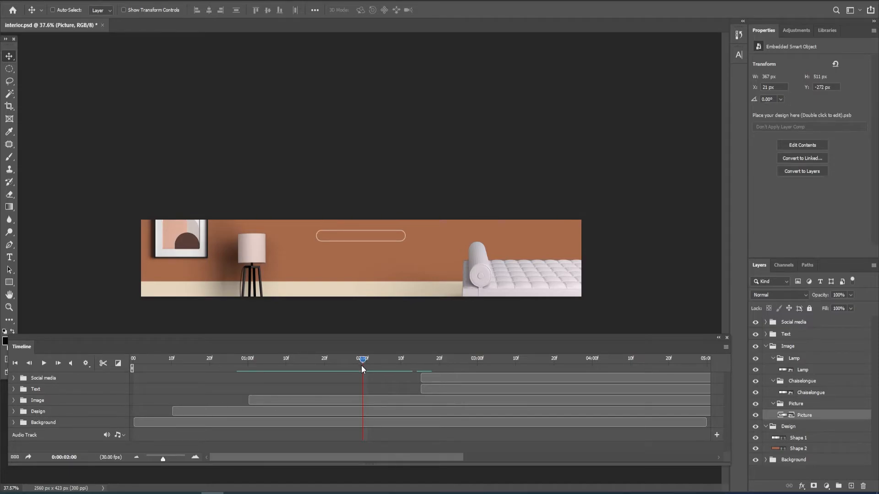
{"action": "left_click", "coordinate": [65, 389]}
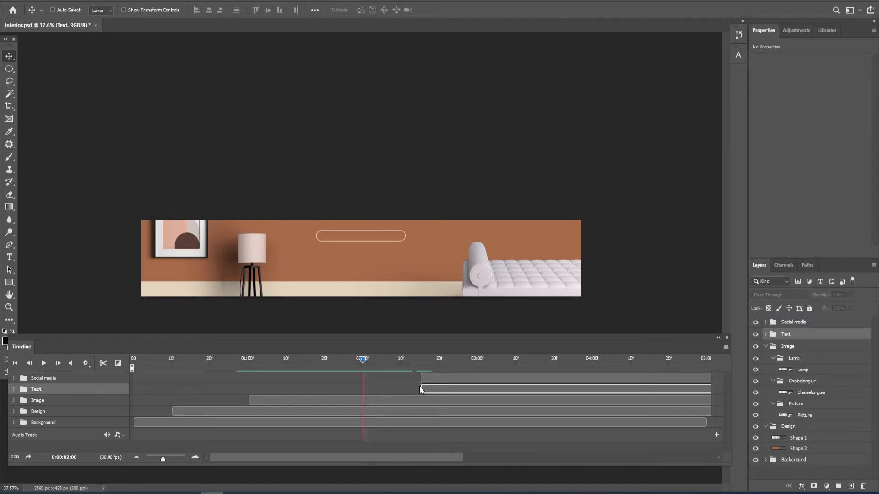
{"action": "left_click_drag", "start_coordinate": [433, 390], "coordinate": [380, 391]}
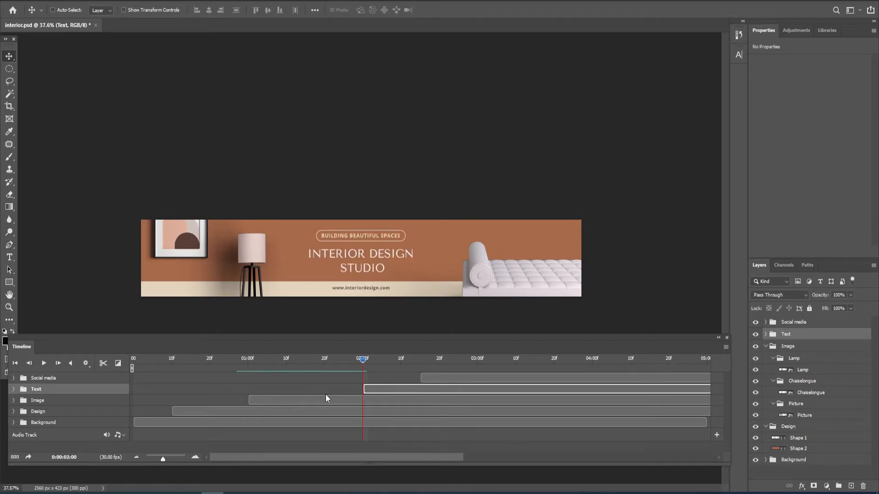
- Expand the Text group and its Subtitle layer, and add Subtitle Opacity keyframes at 02:00f and 02:10f
{"action": "left_click", "coordinate": [13, 389]}
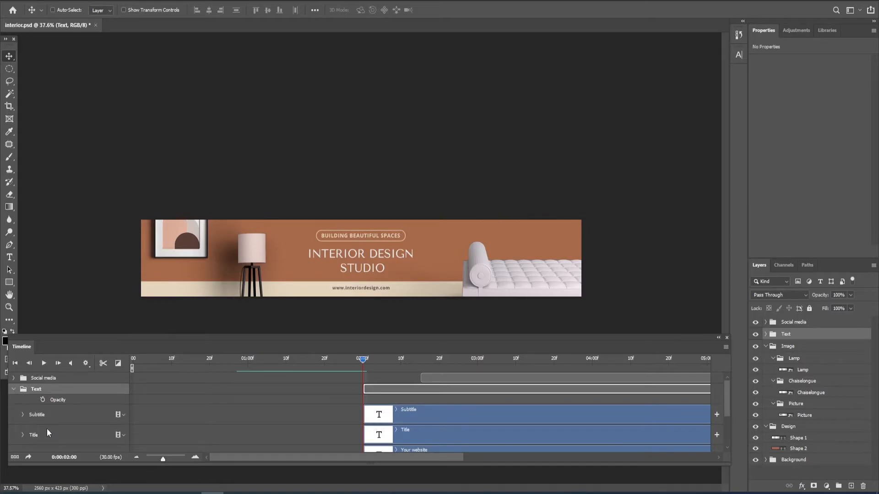
{"action": "scroll", "coordinate": [393, 408], "scroll_direction": "down", "scroll_amount": 3}
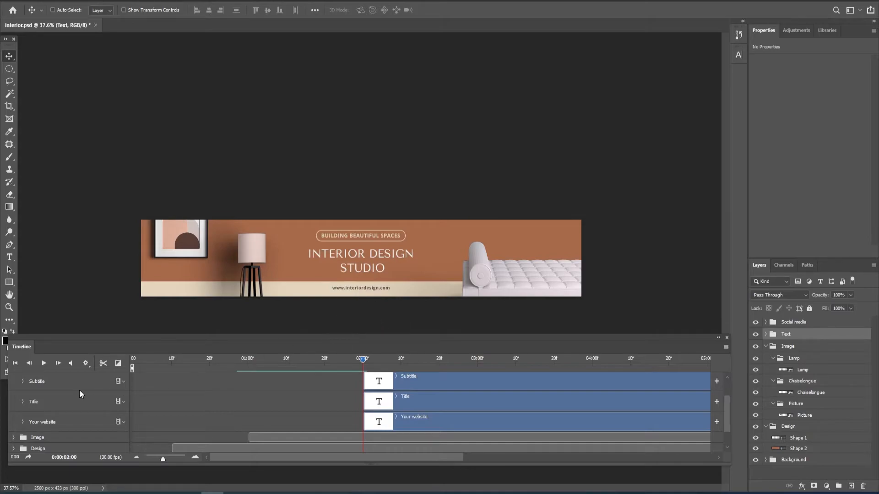
{"action": "left_click", "coordinate": [22, 382]}
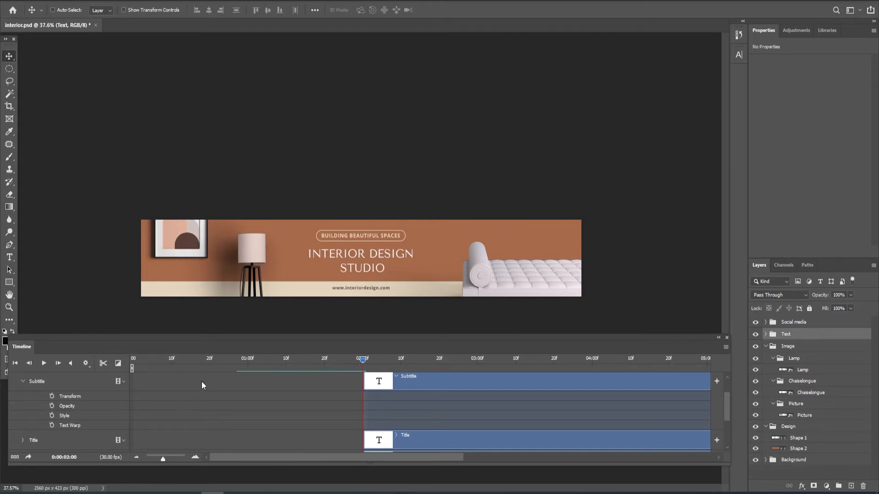
{"action": "left_click", "coordinate": [51, 406]}
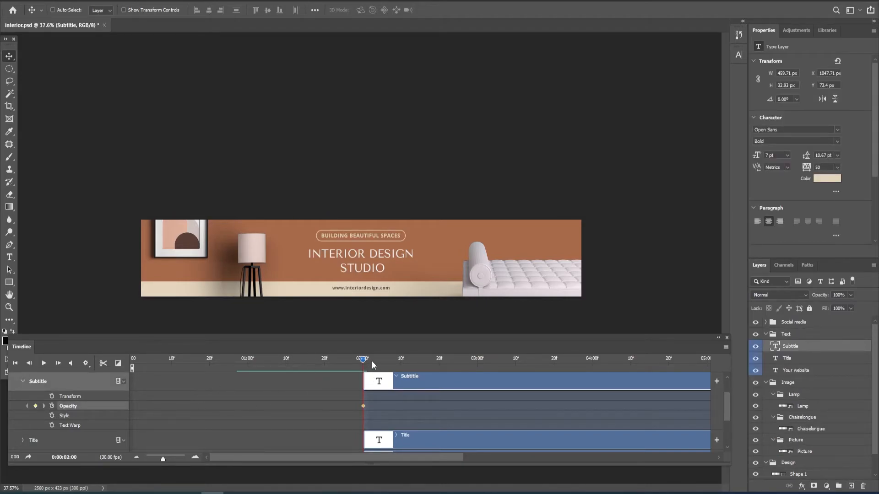
{"action": "left_click_drag", "start_coordinate": [363, 360], "coordinate": [401, 361]}
{"action": "left_click_drag", "start_coordinate": [397, 364], "coordinate": [366, 366]}
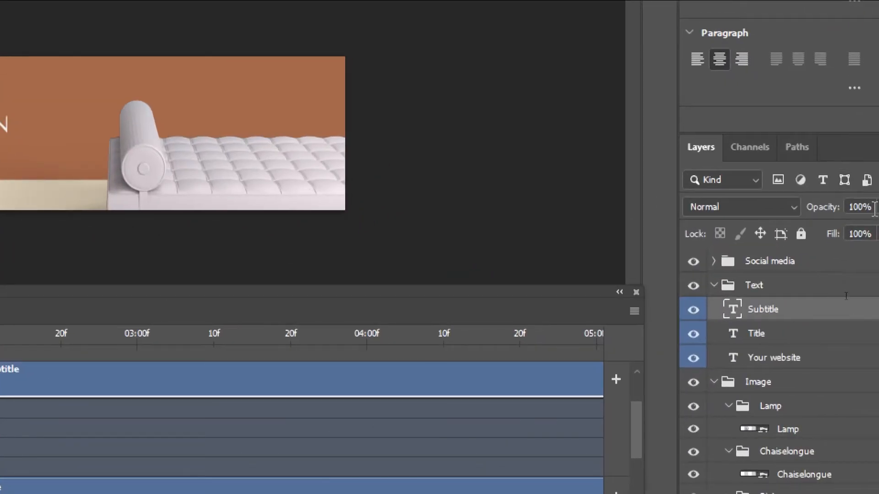
- At 02:00f, set the Subtitle's opacity to 0%, scrub to 02:10f to check the fade, and collapse the layer's properties
{"action": "left_click", "coordinate": [861, 207]}
{"action": "type", "text": "0"}
{"action": "key", "text": "Return"}
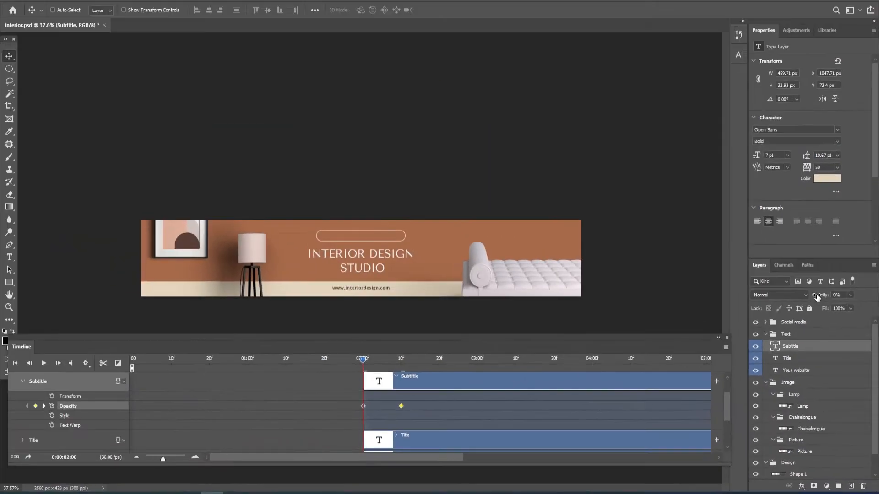
{"action": "left_click_drag", "start_coordinate": [362, 362], "coordinate": [401, 369]}
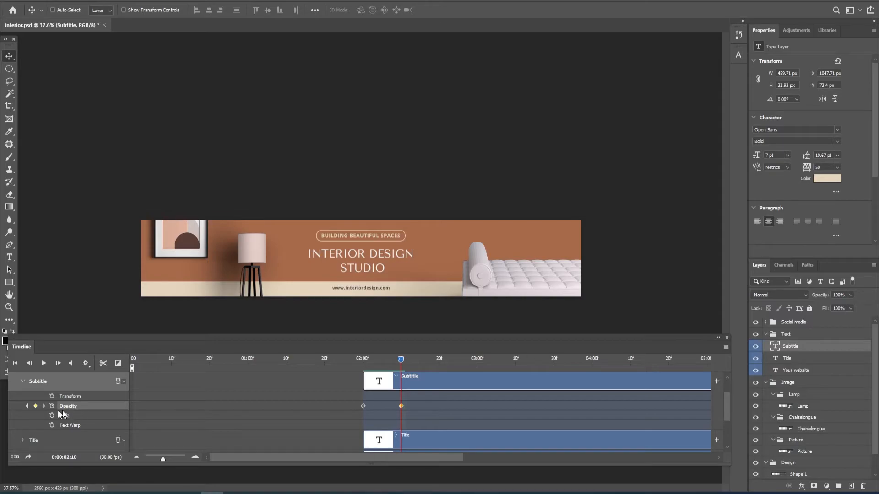
{"action": "left_click", "coordinate": [23, 382]}
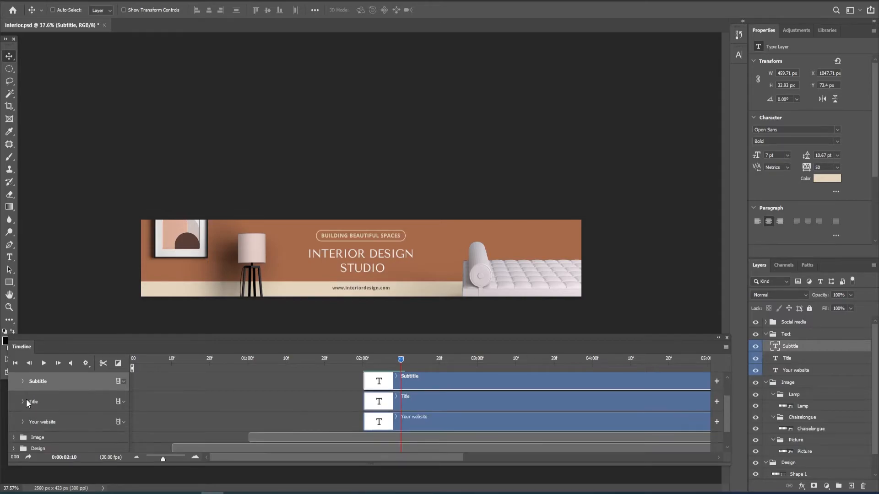
- Expand the Title layer's properties and add Opacity keyframes at 02:10f and 02:20f
{"action": "left_click", "coordinate": [23, 402]}
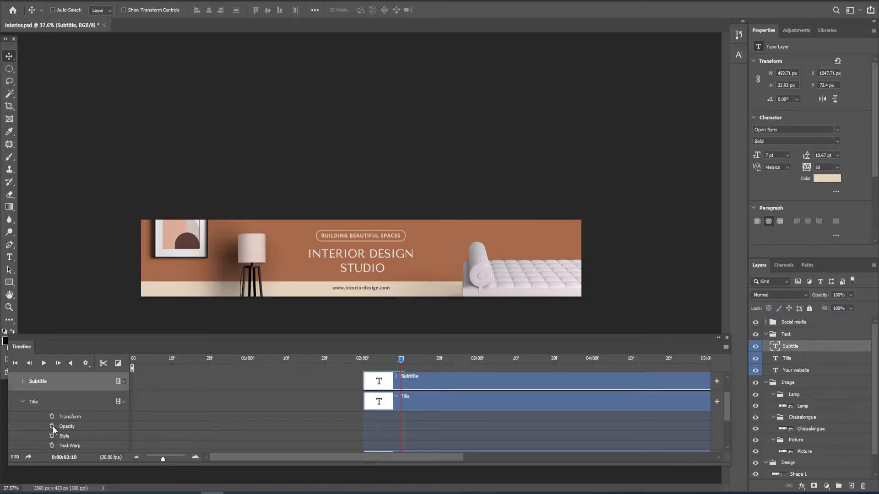
{"action": "left_click_drag", "start_coordinate": [401, 360], "coordinate": [403, 363]}
{"action": "left_click", "coordinate": [52, 426]}
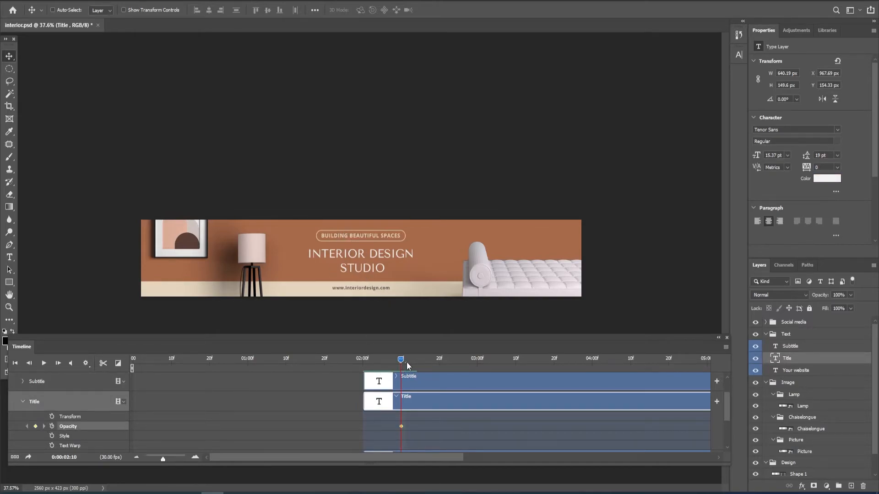
{"action": "left_click_drag", "start_coordinate": [405, 362], "coordinate": [439, 362]}
{"action": "left_click", "coordinate": [35, 426]}
- At 02:10f, set the Title's opacity to 0% and scrub forward to 02:17f to check the fade-in
{"action": "left_click_drag", "start_coordinate": [440, 361], "coordinate": [405, 365]}
{"action": "left_click", "coordinate": [838, 295]}
{"action": "type", "text": "0"}
{"action": "key", "text": "Return"}
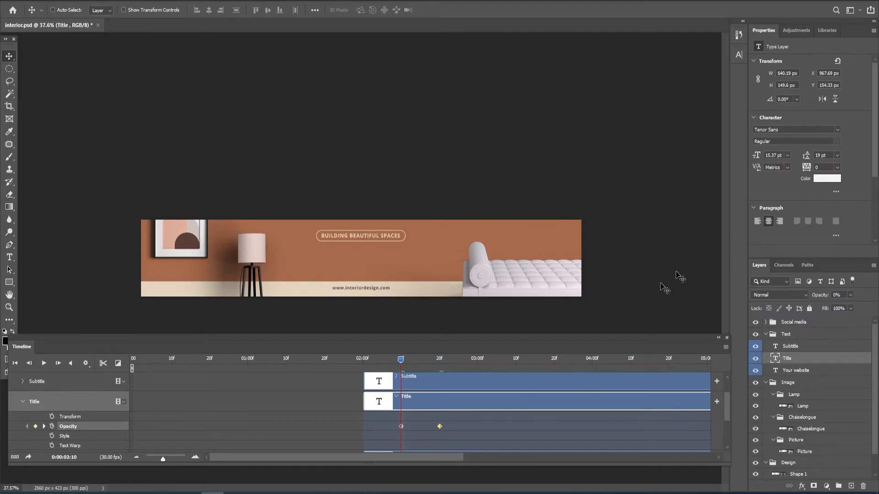
{"action": "left_click_drag", "start_coordinate": [401, 361], "coordinate": [429, 373]}
- Shift the Social media group's clips to start at 04:00f
{"action": "scroll", "coordinate": [372, 413], "scroll_direction": "up", "scroll_amount": 1}
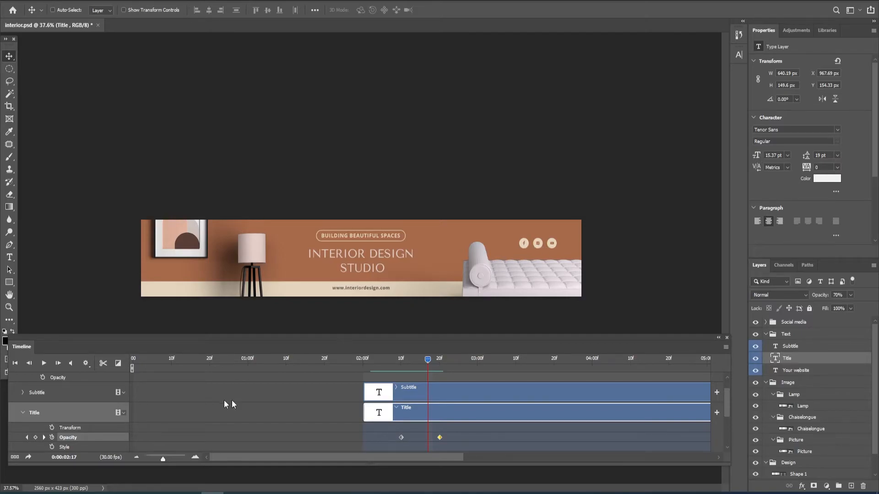
{"action": "scroll", "coordinate": [441, 413], "scroll_direction": "up", "scroll_amount": 2}
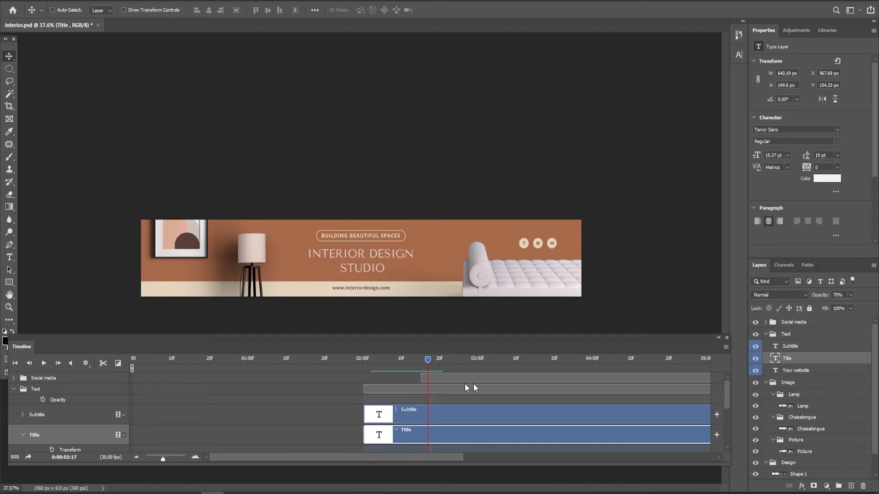
{"action": "left_click_drag", "start_coordinate": [451, 376], "coordinate": [625, 375]}
- Align the playhead with the Title's last Opacity keyframe at 02:20f, with Title collapsed and Your website expanded
{"action": "scroll", "coordinate": [482, 392], "scroll_direction": "down", "scroll_amount": 5}
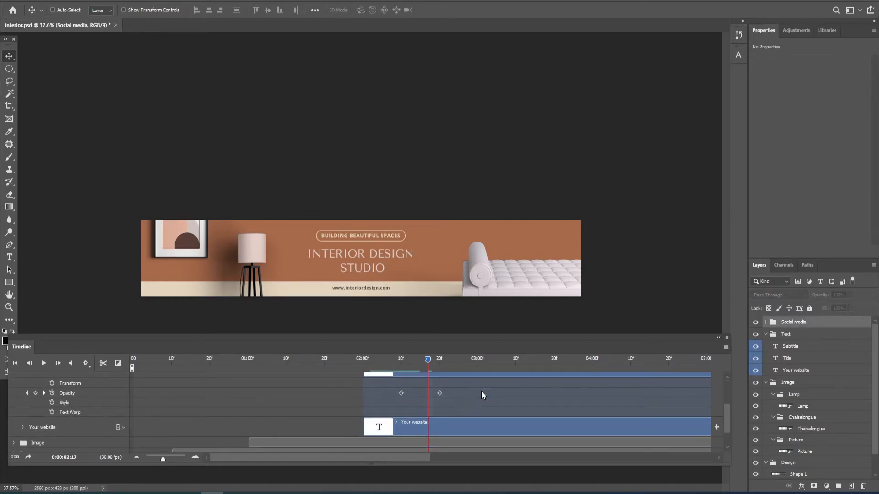
{"action": "scroll", "coordinate": [243, 414], "scroll_direction": "up", "scroll_amount": 1}
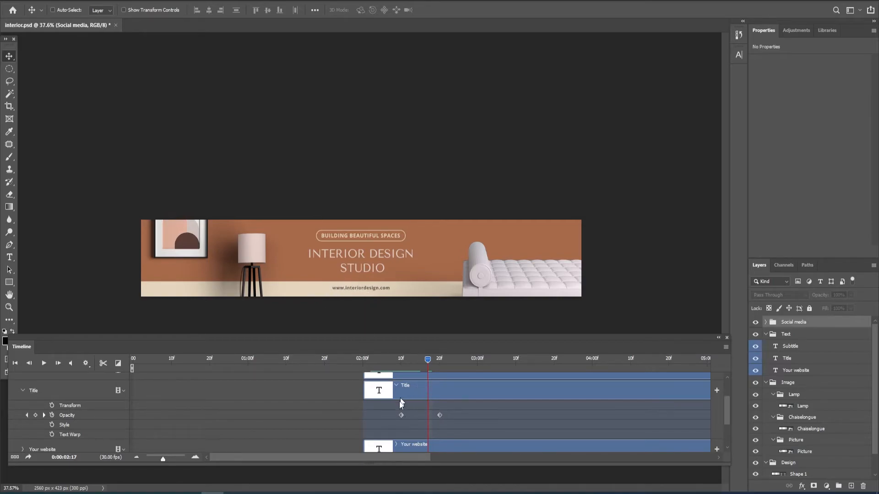
{"action": "left_click", "coordinate": [23, 390]}
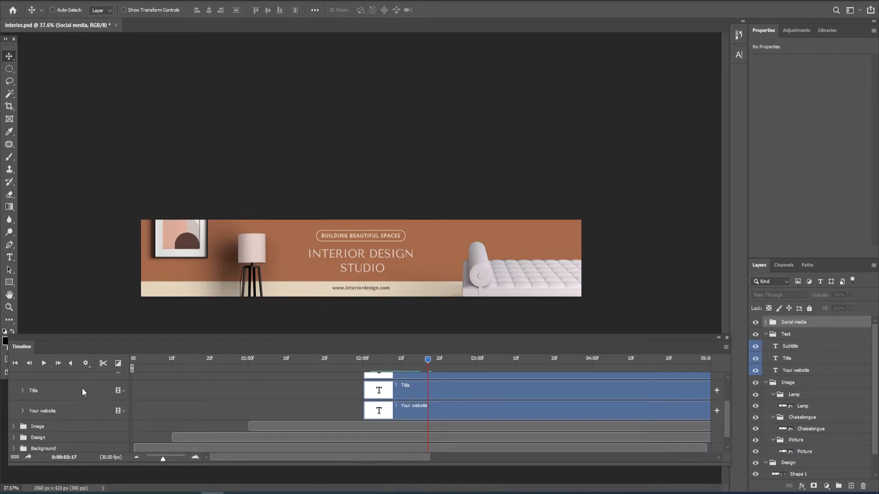
{"action": "left_click", "coordinate": [23, 411]}
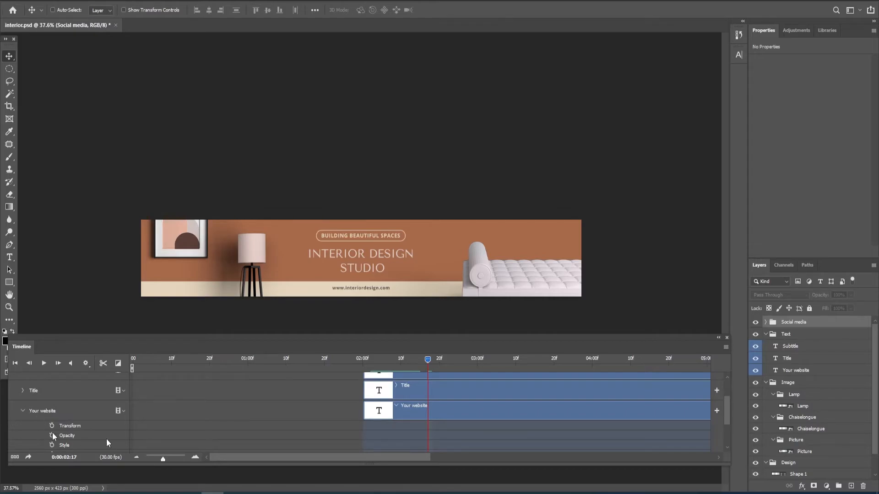
{"action": "left_click_drag", "start_coordinate": [429, 361], "coordinate": [439, 362]}
{"action": "left_click", "coordinate": [23, 391]}
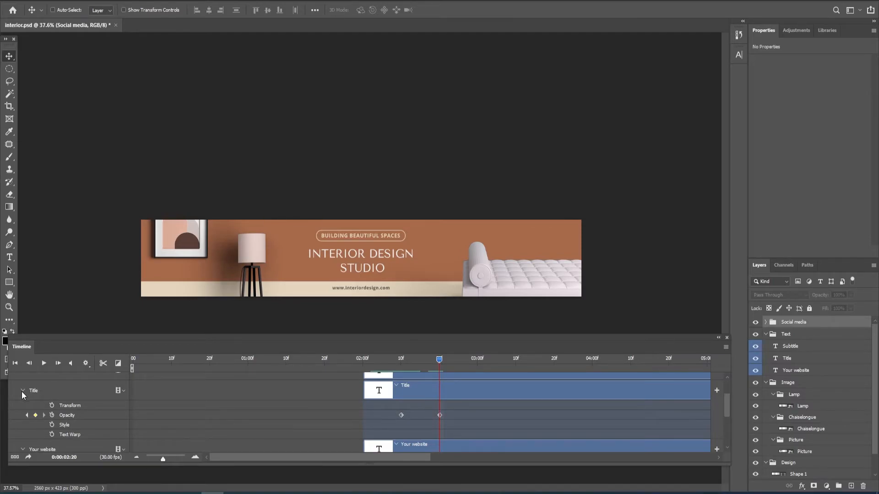
{"action": "scroll", "coordinate": [454, 407], "scroll_direction": "down", "scroll_amount": 2}
{"action": "scroll", "coordinate": [454, 407], "scroll_direction": "up", "scroll_amount": 1}
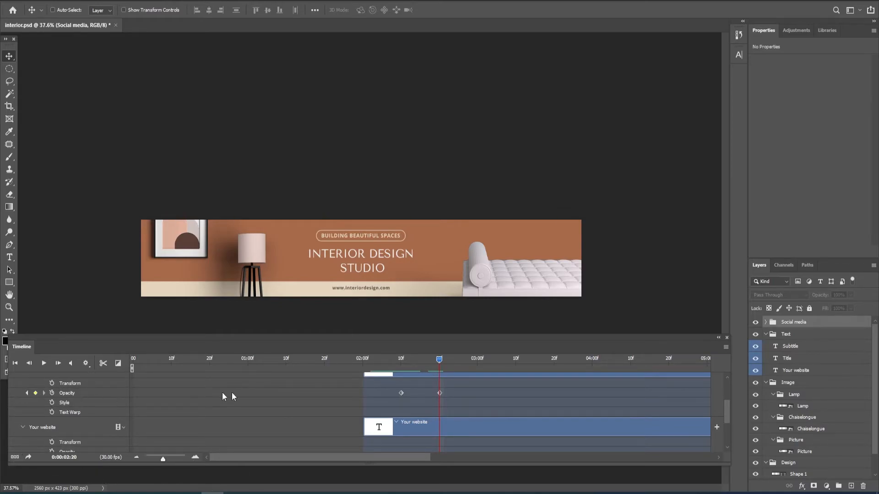
{"action": "scroll", "coordinate": [275, 403], "scroll_direction": "up", "scroll_amount": 2}
{"action": "left_click", "coordinate": [23, 397]}
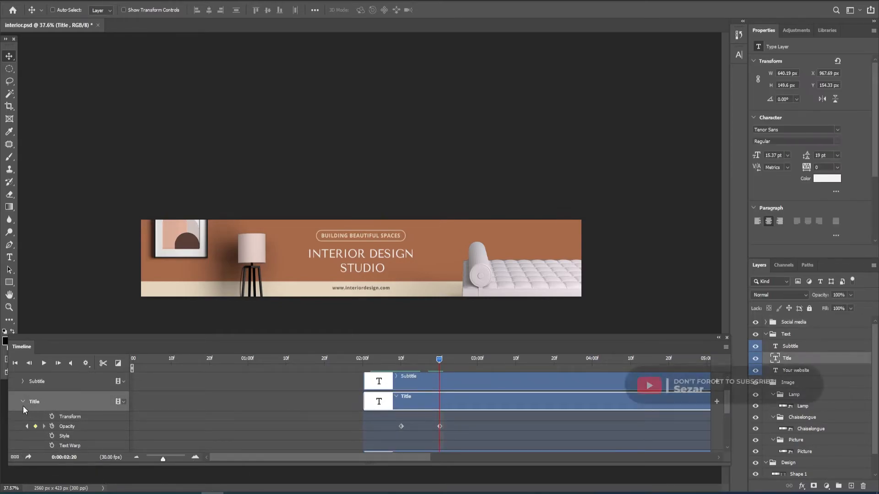
{"action": "left_click", "coordinate": [23, 403]}
{"action": "scroll", "coordinate": [467, 394], "scroll_direction": "down", "scroll_amount": 2}
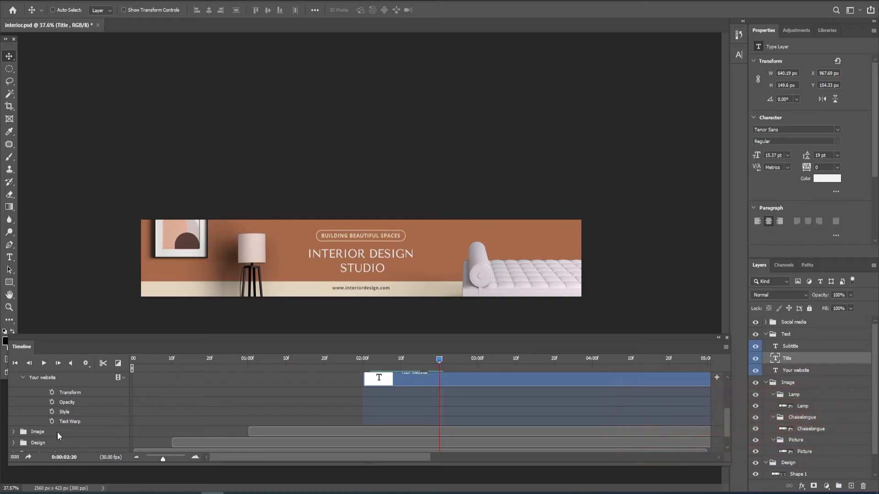
- Add Opacity keyframes to the Your website layer at 02:20f and 03:00f, and return the playhead to 02:20f
{"action": "left_click", "coordinate": [52, 402]}
{"action": "left_click_drag", "start_coordinate": [439, 359], "coordinate": [480, 359]}
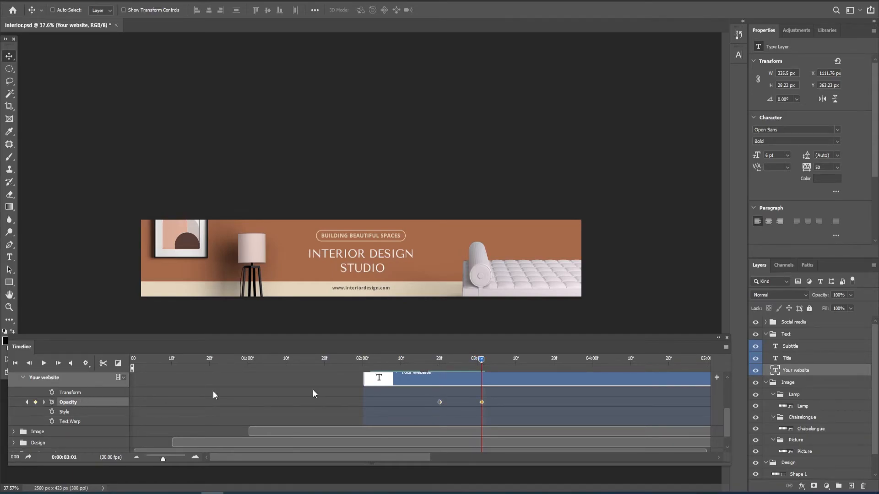
{"action": "left_click", "coordinate": [477, 358]}
{"action": "left_click_drag", "start_coordinate": [477, 362], "coordinate": [440, 372]}
- At 02:20f, set the Your website layer's opacity to 0% and scrub to 02:29f to check the fade-in
{"action": "left_click", "coordinate": [439, 402]}
{"action": "left_click", "coordinate": [844, 296]}
{"action": "type", "text": "0"}
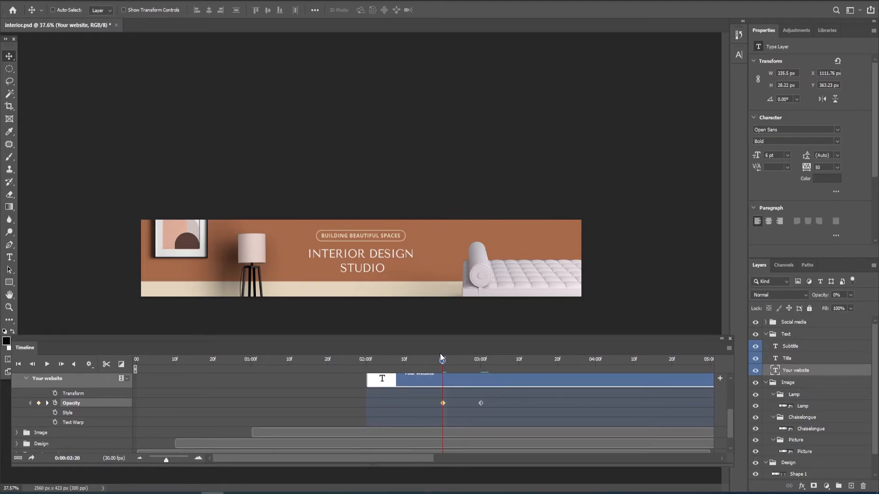
{"action": "left_click_drag", "start_coordinate": [441, 360], "coordinate": [479, 396]}
{"action": "key", "text": "9"}
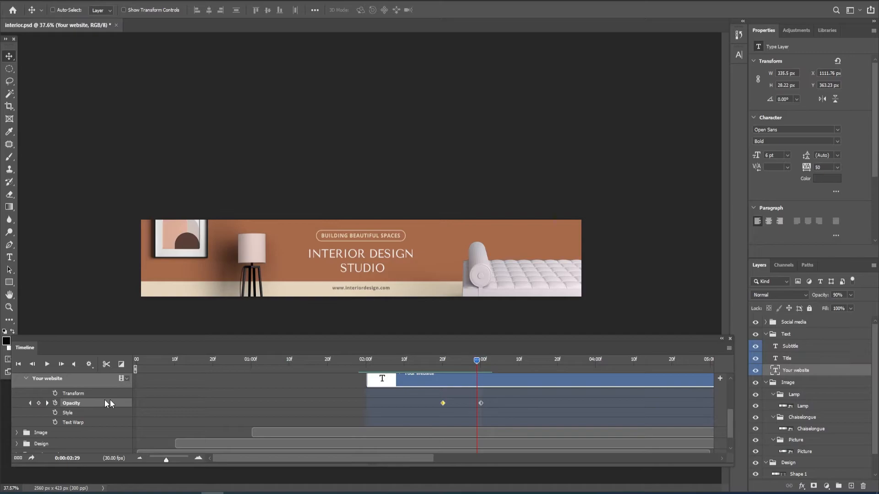
- Place the playhead at 03:00f, collapse the Text group, and shift the Social media group's clips to start there
{"action": "scroll", "coordinate": [325, 414], "scroll_direction": "up", "scroll_amount": 3}
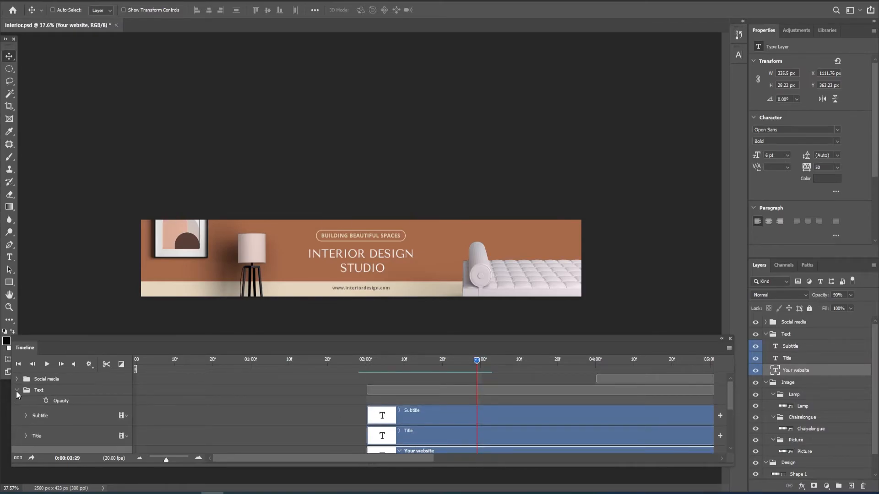
{"action": "left_click_drag", "start_coordinate": [474, 362], "coordinate": [481, 363]}
{"action": "left_click", "coordinate": [16, 390]}
{"action": "key", "text": "ctrl"}
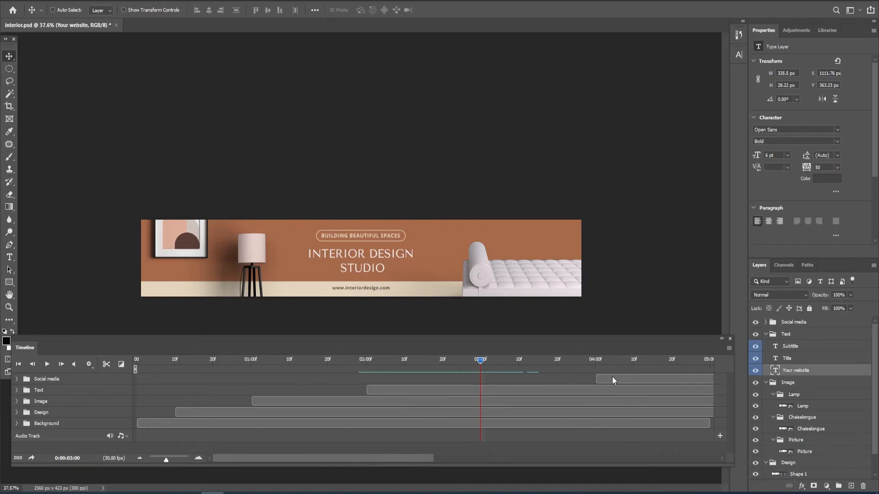
{"action": "left_click_drag", "start_coordinate": [612, 377], "coordinate": [500, 378]}
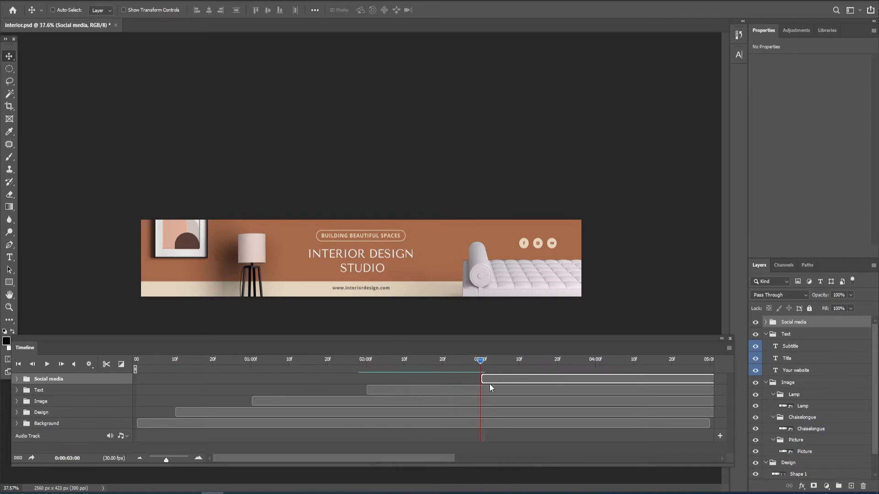
- Expand the Social media group and its Facebook layer, and add Facebook Opacity keyframes at 03:00f and 03:10f
{"action": "left_click", "coordinate": [17, 380]}
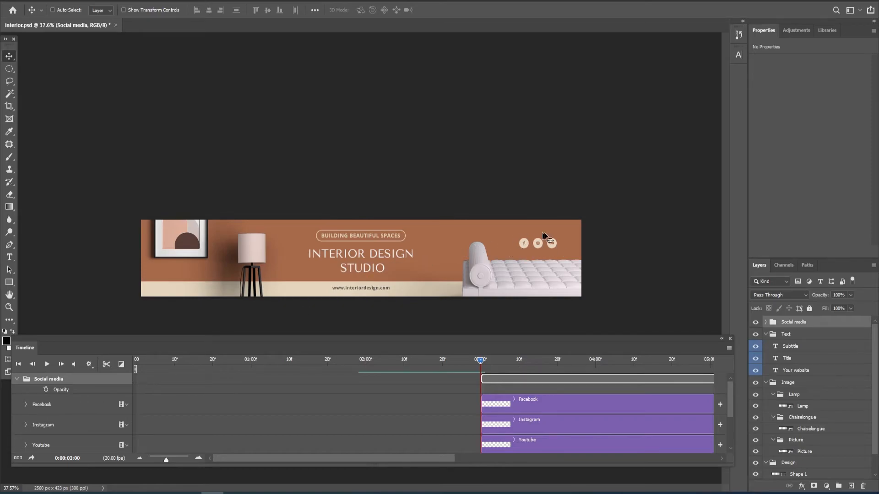
{"action": "left_click", "coordinate": [26, 407]}
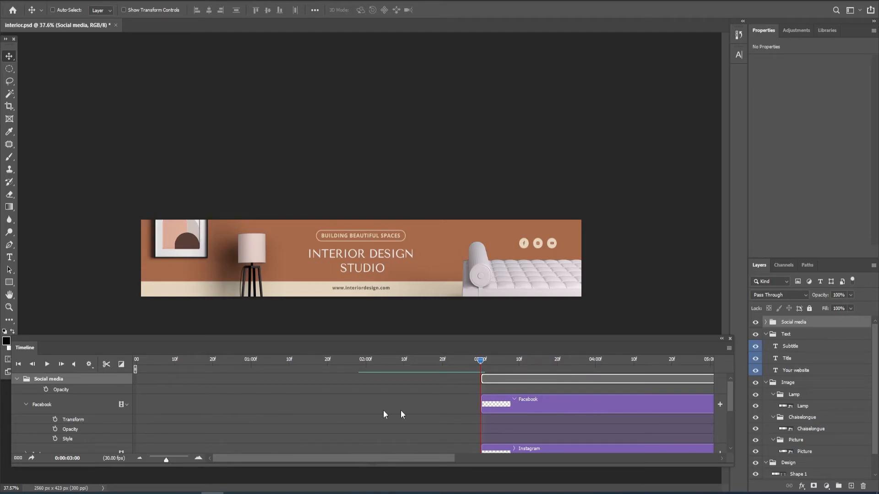
{"action": "left_click", "coordinate": [55, 430]}
{"action": "left_click_drag", "start_coordinate": [480, 361], "coordinate": [520, 363]}
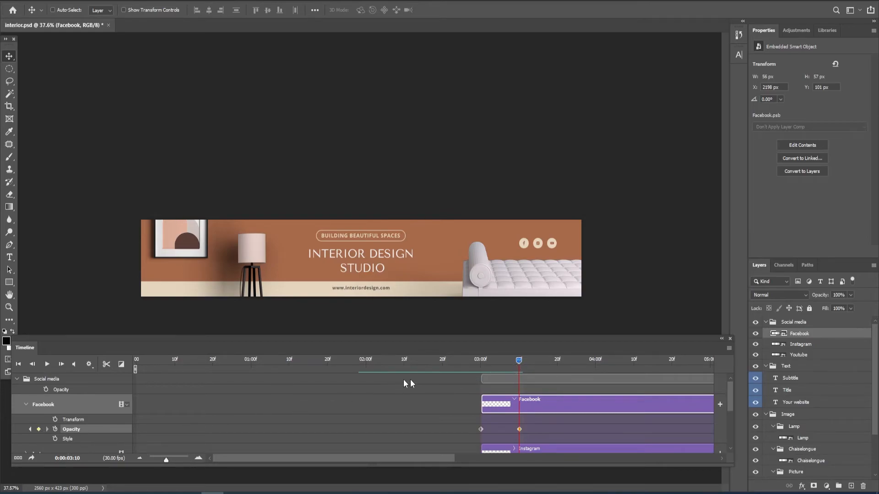
- At 03:00f, set the Facebook icon's opacity to 0%, scrub to 03:10f to check it, and collapse the layer's properties
{"action": "left_click_drag", "start_coordinate": [516, 366], "coordinate": [483, 372]}
{"action": "left_click", "coordinate": [840, 295]}
{"action": "type", "text": "0"}
{"action": "key", "text": "Return"}
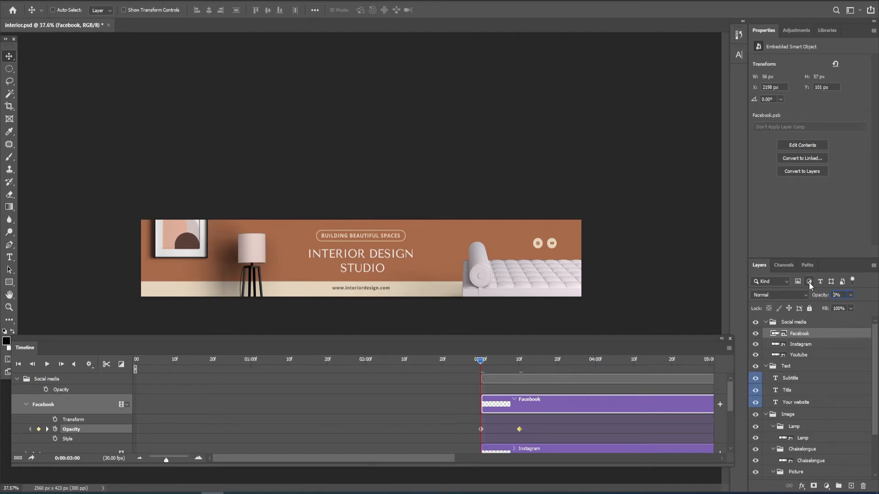
{"action": "left_click_drag", "start_coordinate": [482, 364], "coordinate": [520, 367]}
{"action": "left_click", "coordinate": [26, 404]}
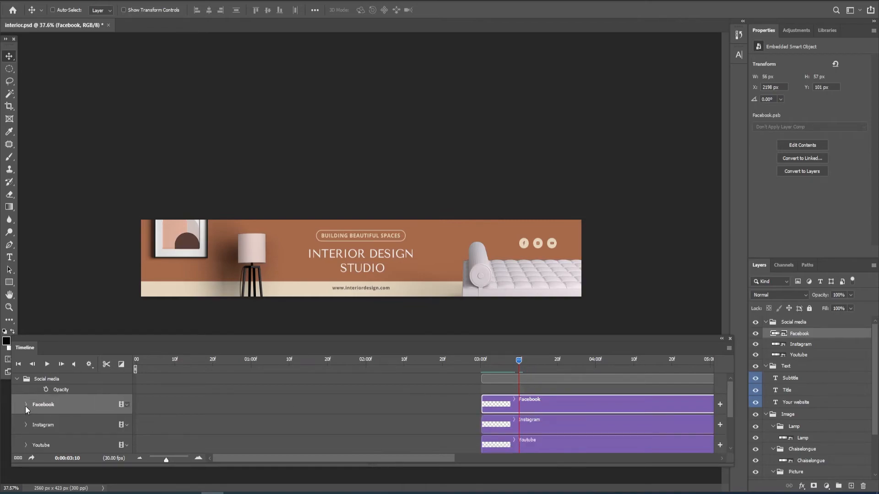
- Expand the Instagram layer in the timeline and add Opacity keyframes at 03:10f and 03:20f
{"action": "left_click", "coordinate": [25, 426]}
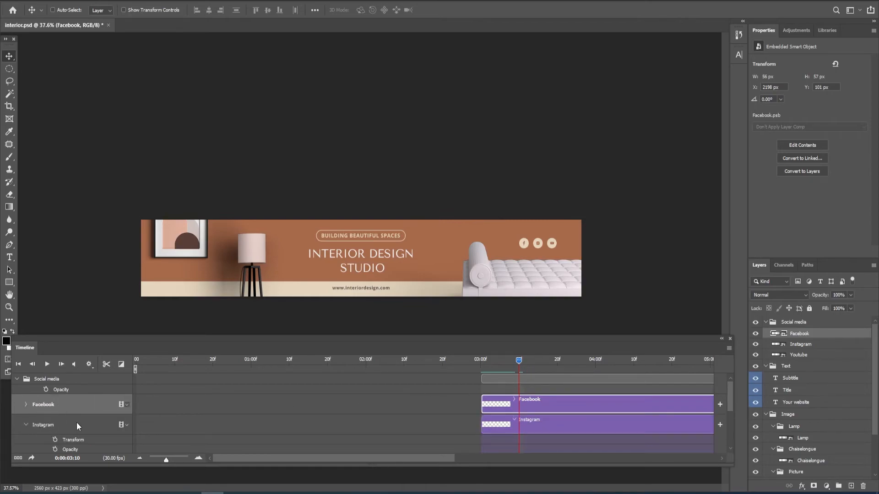
{"action": "scroll", "coordinate": [155, 432], "scroll_direction": "down", "scroll_amount": 1}
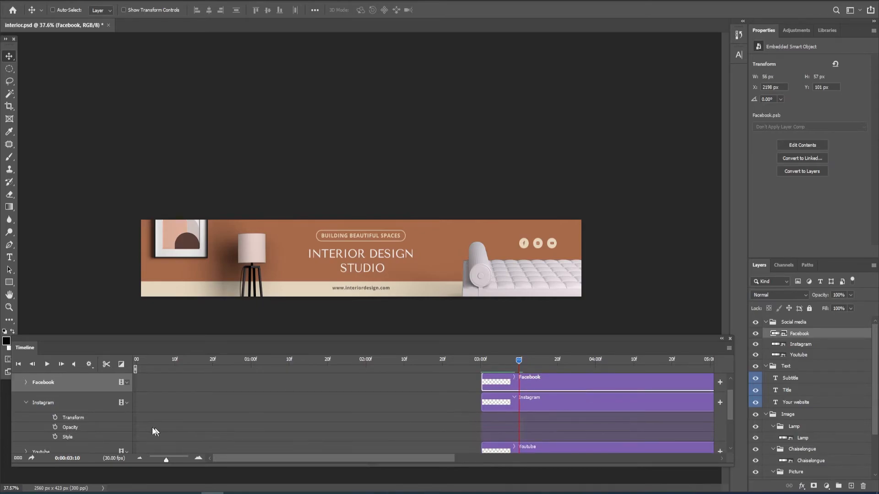
{"action": "left_click", "coordinate": [55, 427]}
{"action": "left_click_drag", "start_coordinate": [520, 362], "coordinate": [558, 362]}
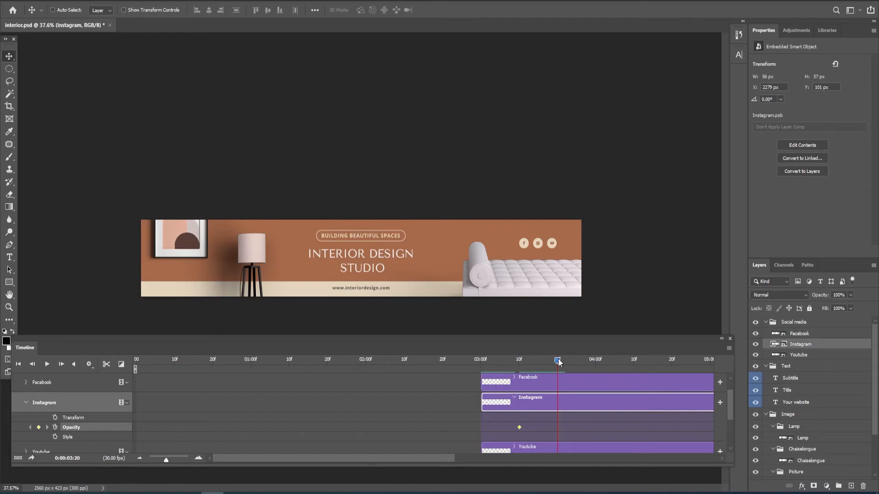
{"action": "left_click", "coordinate": [39, 427]}
- At 03:10f, set the Instagram icon's opacity to 0%, scrub to 03:20f to check it, and collapse the layer's properties
{"action": "left_click_drag", "start_coordinate": [557, 364], "coordinate": [519, 363]}
{"action": "left_click_drag", "start_coordinate": [850, 296], "coordinate": [795, 295]}
{"action": "left_click_drag", "start_coordinate": [521, 361], "coordinate": [558, 363]}
{"action": "left_click", "coordinate": [26, 403]}
- Expand the Youtube layer in the timeline and add Opacity keyframes at 03:20f and 04:00f
{"action": "left_click", "coordinate": [26, 423]}
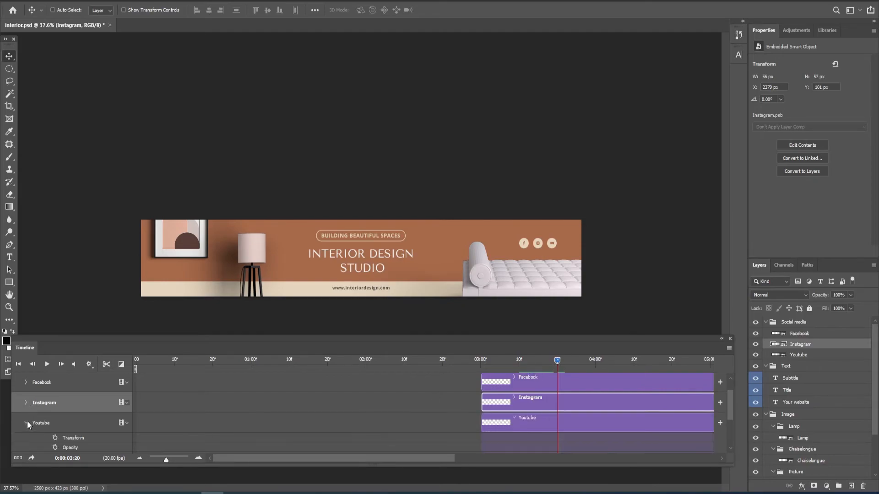
{"action": "scroll", "coordinate": [353, 434], "scroll_direction": "down", "scroll_amount": 1}
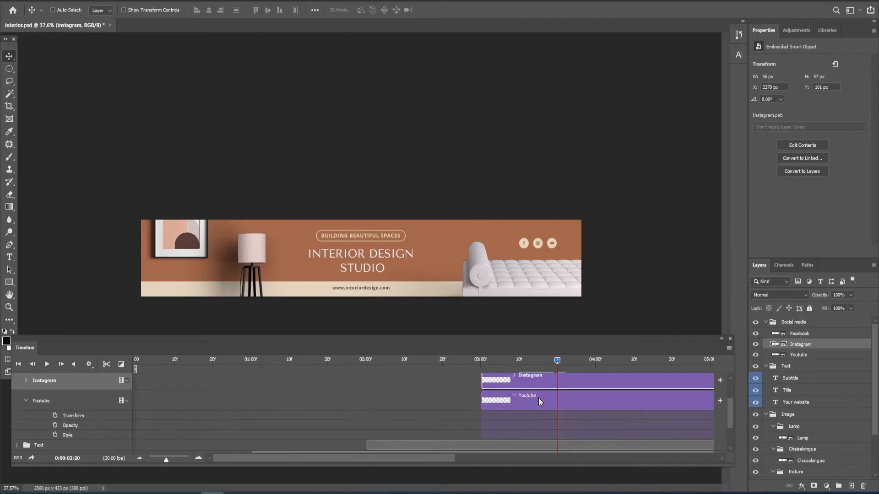
{"action": "left_click", "coordinate": [55, 425]}
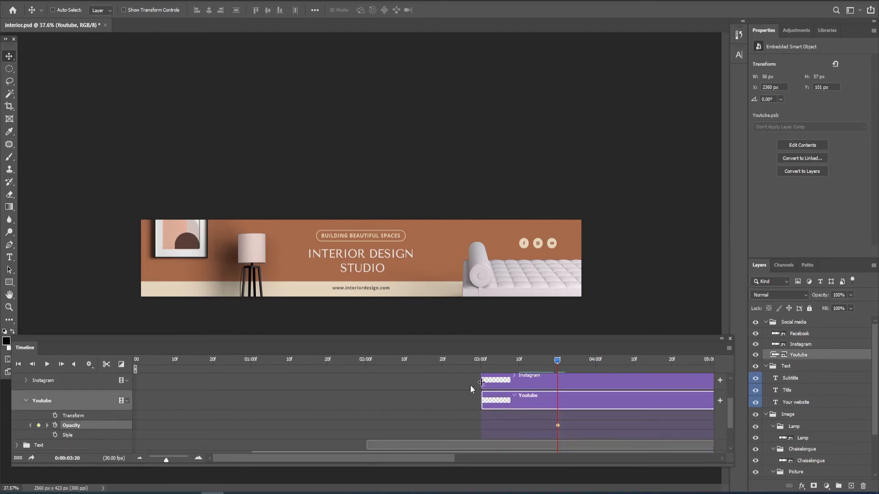
{"action": "left_click_drag", "start_coordinate": [559, 360], "coordinate": [597, 360]}
- At 03:20f, set the Youtube icon's opacity to 0%, scrub to 04:00f to check it, and collapse the layer's properties
{"action": "left_click_drag", "start_coordinate": [596, 360], "coordinate": [560, 374]}
{"action": "left_click", "coordinate": [838, 294]}
{"action": "type", "text": "0"}
{"action": "key", "text": "Return"}
{"action": "left_click_drag", "start_coordinate": [556, 363], "coordinate": [591, 392]}
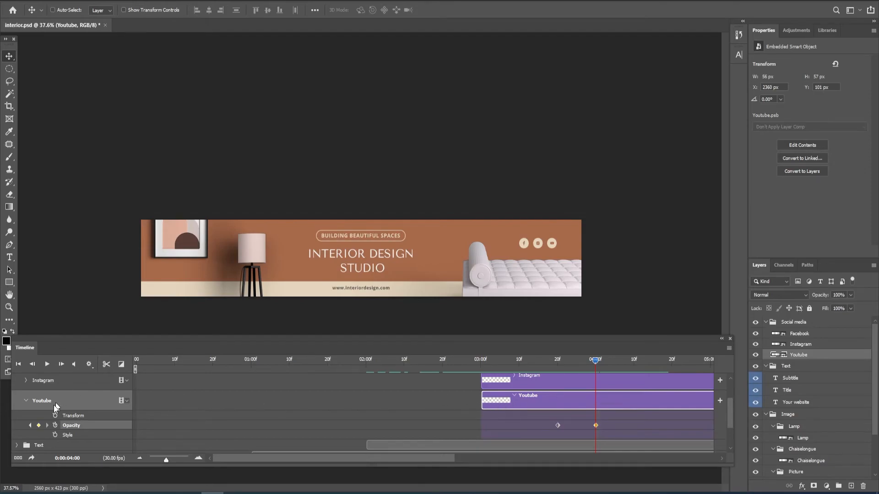
{"action": "left_click", "coordinate": [25, 401]}
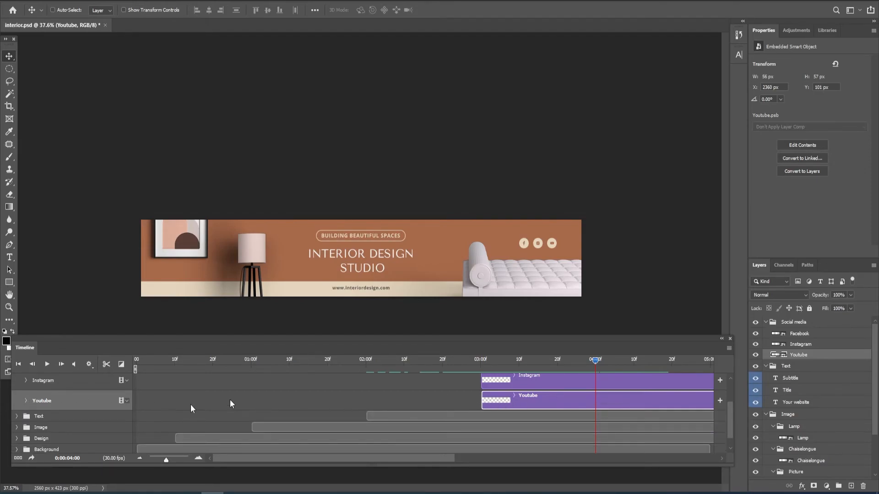
- Collapse the Social media group and pull the work area's end back to 05:00f, where the Background clip ends
{"action": "scroll", "coordinate": [191, 406], "scroll_direction": "up", "scroll_amount": 4}
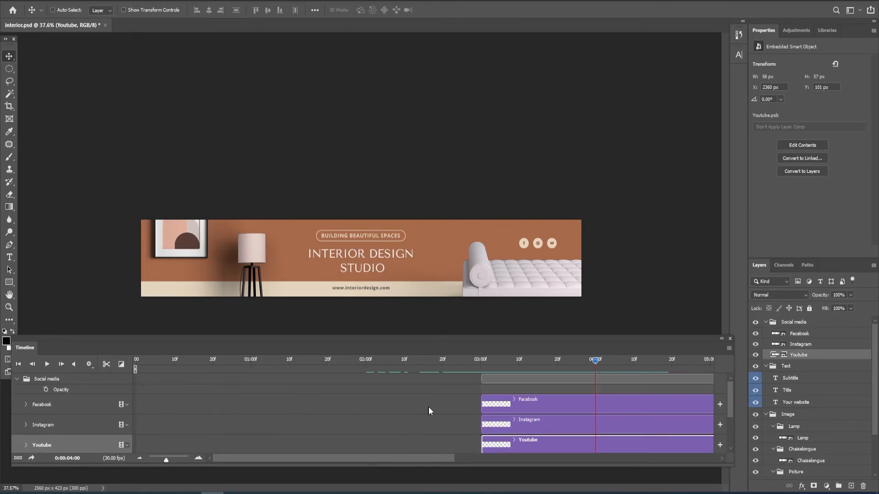
{"action": "left_click", "coordinate": [17, 380]}
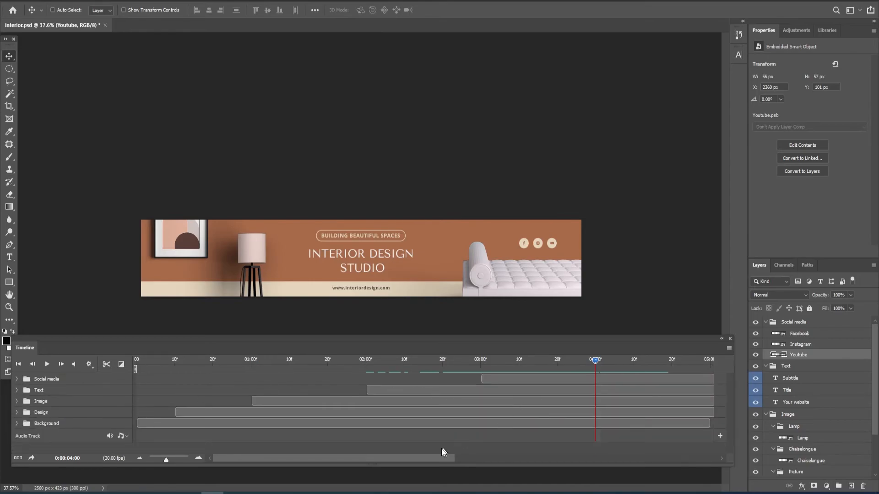
{"action": "left_click_drag", "start_coordinate": [435, 458], "coordinate": [592, 432]}
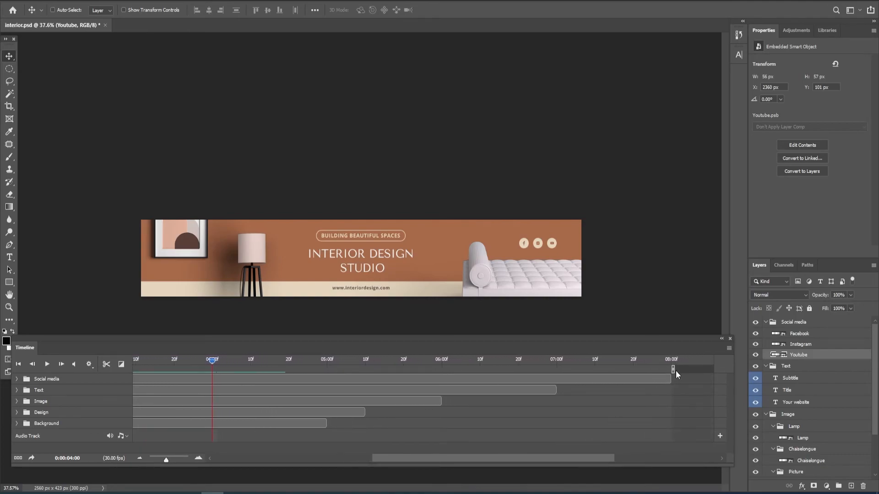
{"action": "left_click_drag", "start_coordinate": [672, 372], "coordinate": [327, 372]}
- Return the playhead to the start of the timeline and play the whole banner animation
{"action": "left_click_drag", "start_coordinate": [418, 458], "coordinate": [224, 455]}
{"action": "left_click_drag", "start_coordinate": [595, 360], "coordinate": [97, 388]}
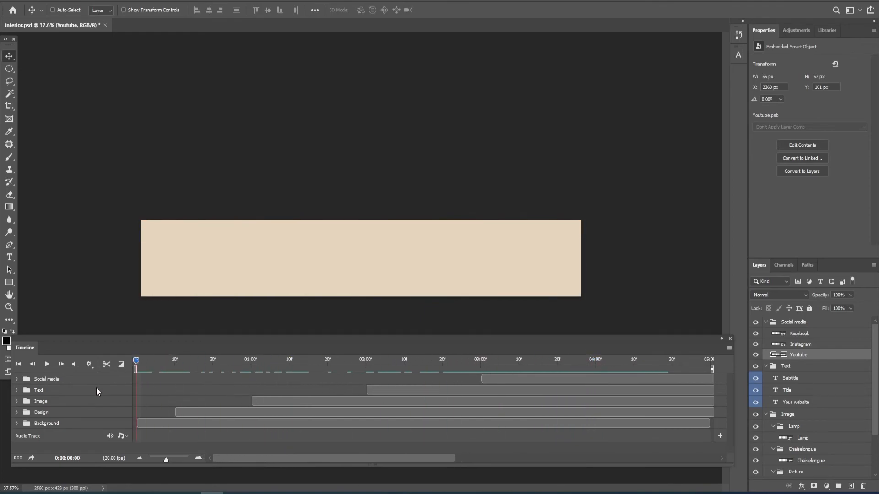
{"action": "key", "text": "space"}
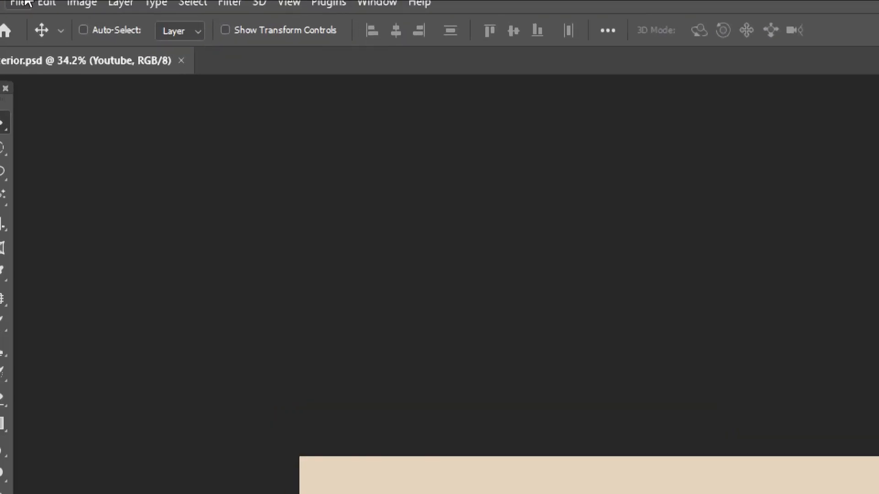
- Open Save for Web (Legacy) for the banner, with GIF as the file format and looping set to Forever
{"action": "left_click", "coordinate": [20, 0]}
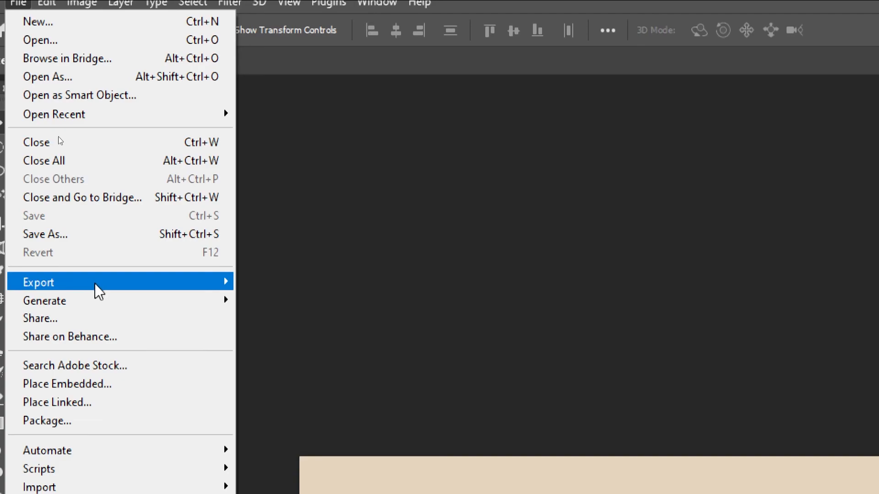
{"action": "mouse_move", "coordinate": [73, 284]}
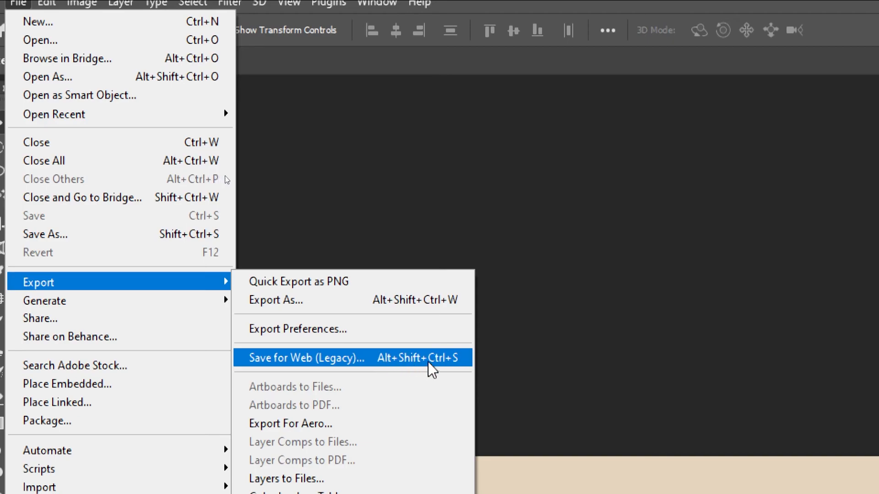
{"action": "left_click", "coordinate": [402, 362]}
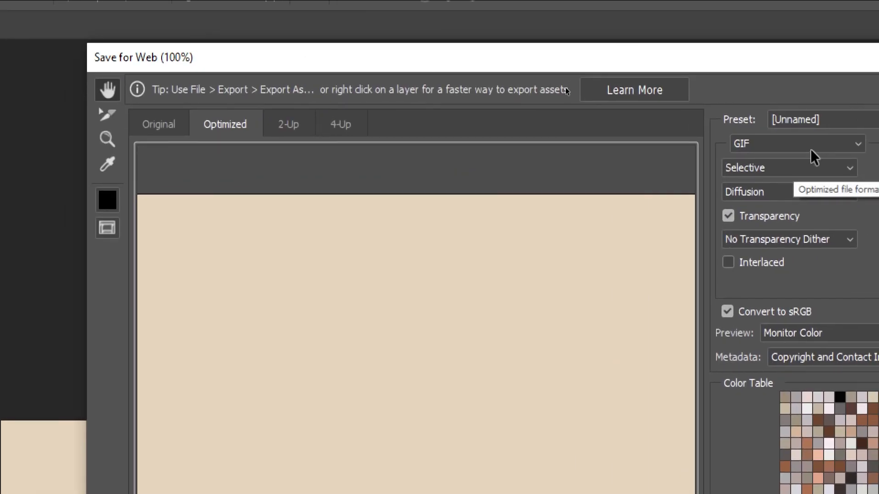
{"action": "left_click", "coordinate": [785, 146]}
{"action": "left_click", "coordinate": [708, 144]}
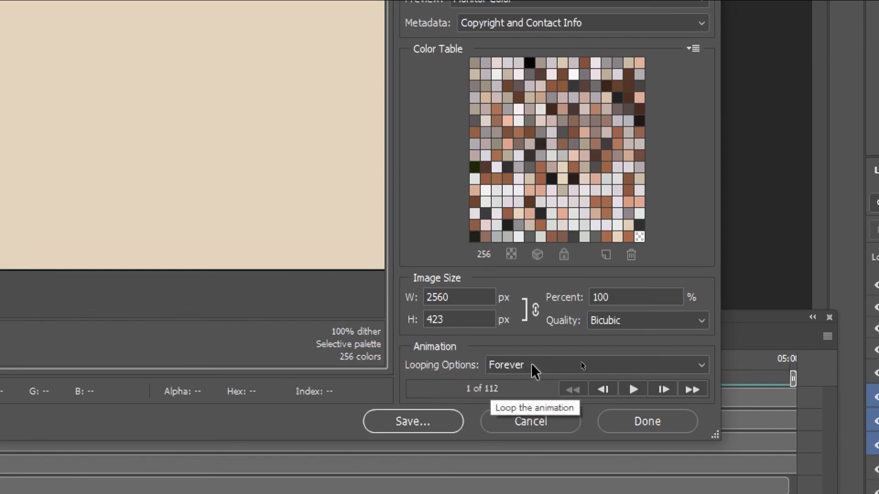
{"action": "left_click", "coordinate": [527, 361]}
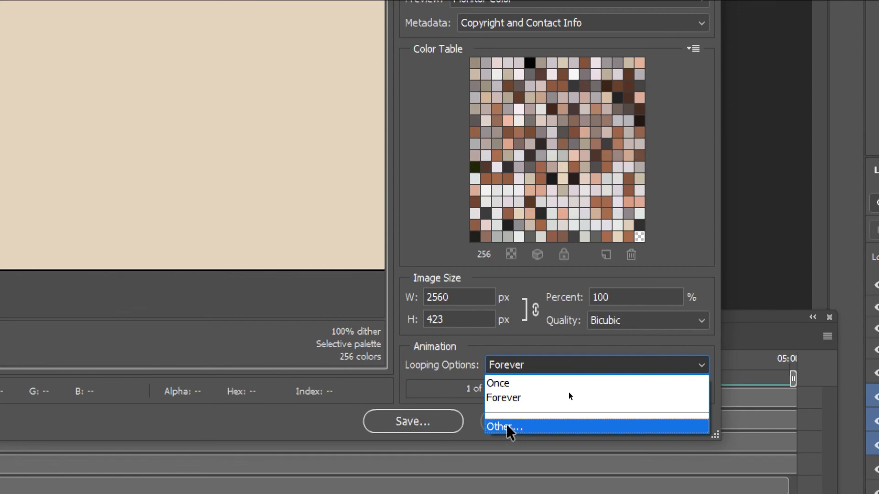
{"action": "left_click", "coordinate": [527, 364]}
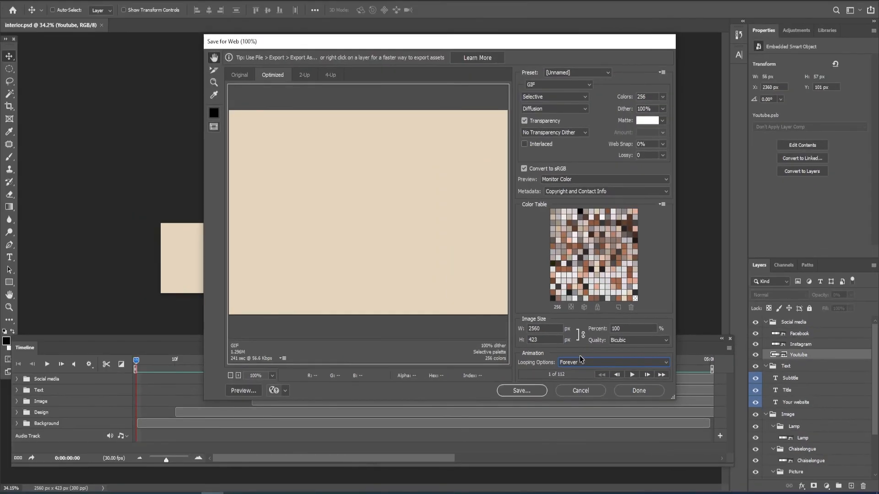
- Save the animated GIF to the Desktop under the file name banner
{"action": "left_click", "coordinate": [521, 391]}
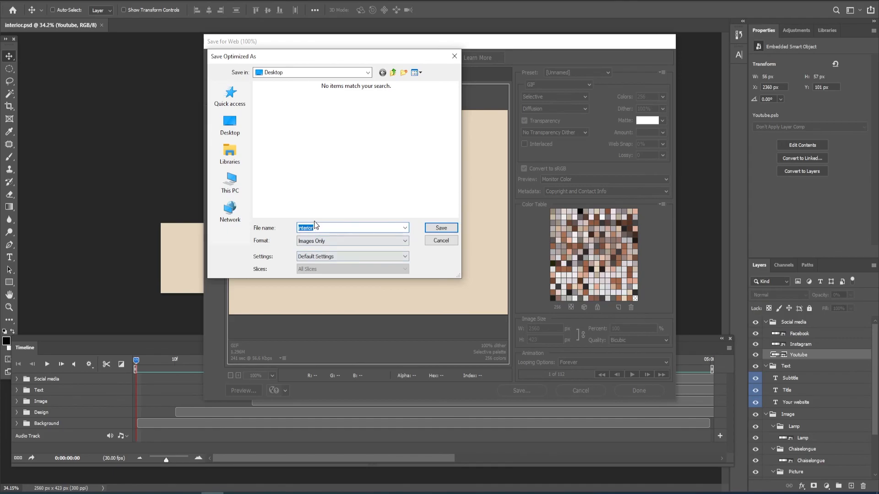
{"action": "type", "text": "banner"}
{"action": "left_click", "coordinate": [437, 230]}
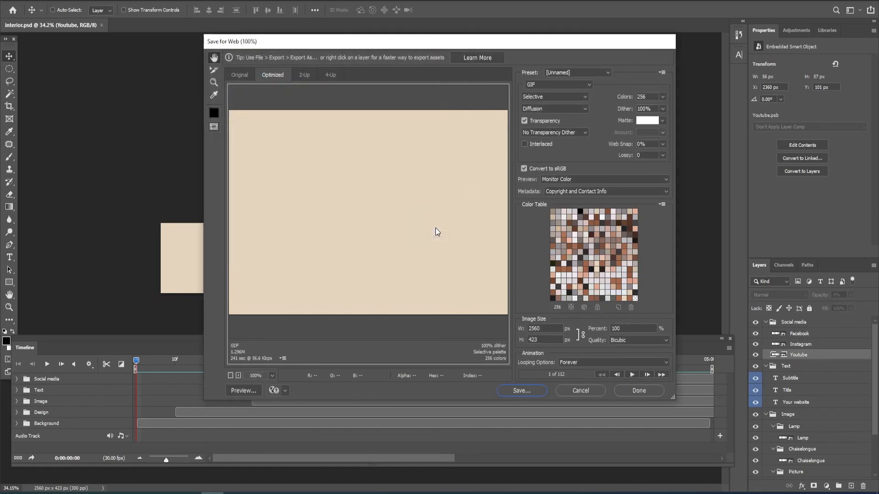